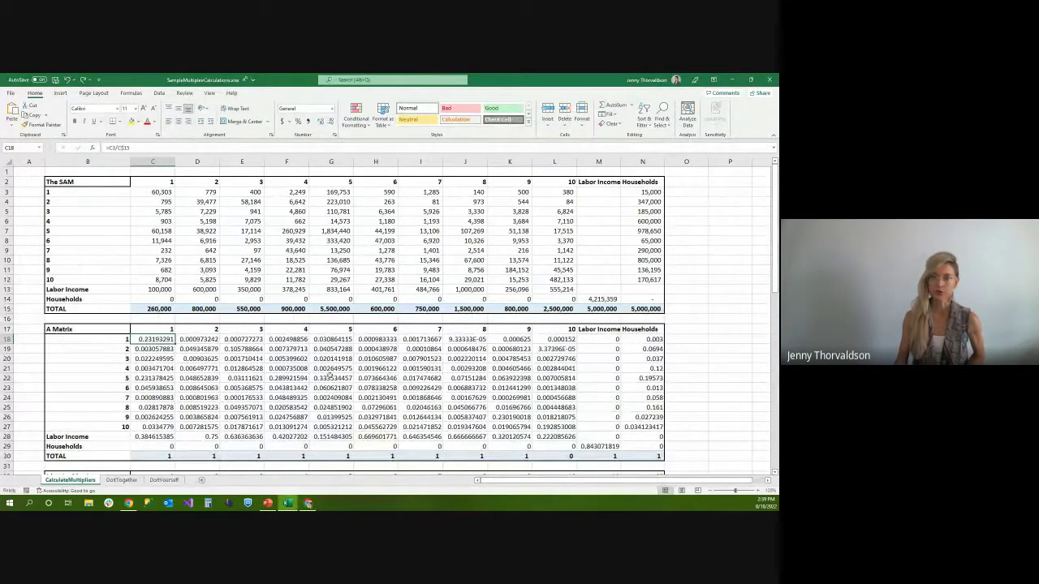
Review the matrix tables on the CalculateMultipliers and DoItTogether sheets, ending back on CalculateMultipliers
{"action": "scroll", "coordinate": [450, 321], "scroll_direction": "down", "scroll_amount": 4}
{"action": "scroll", "coordinate": [451, 321], "scroll_direction": "down", "scroll_amount": 11}
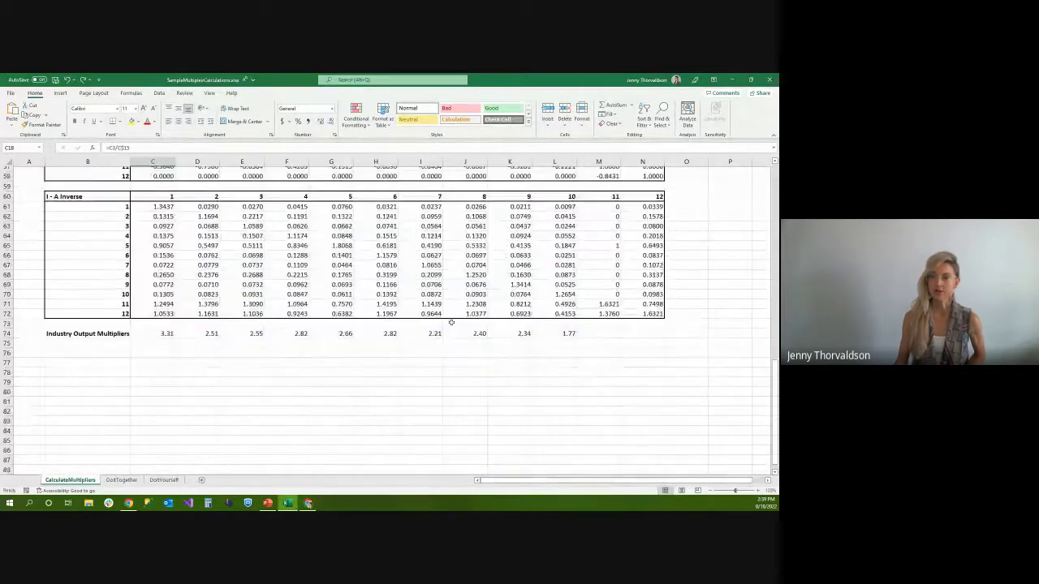
{"action": "scroll", "coordinate": [451, 322], "scroll_direction": "up", "scroll_amount": 15}
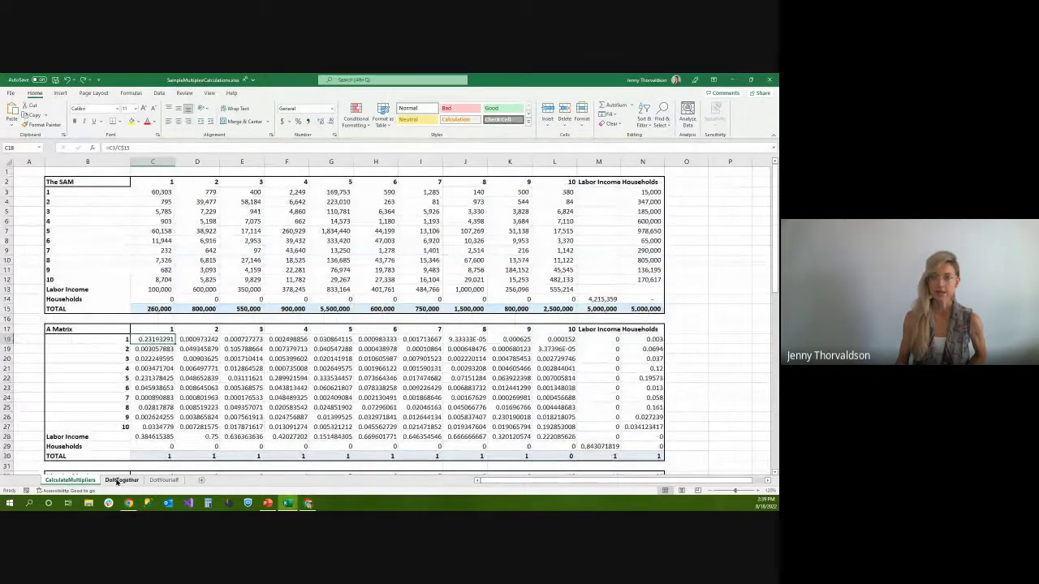
{"action": "left_click", "coordinate": [116, 480]}
{"action": "scroll", "coordinate": [178, 352], "scroll_direction": "down", "scroll_amount": 7}
{"action": "scroll", "coordinate": [182, 351], "scroll_direction": "up", "scroll_amount": 2}
{"action": "scroll", "coordinate": [182, 351], "scroll_direction": "up", "scroll_amount": 5}
{"action": "left_click", "coordinate": [82, 480]}
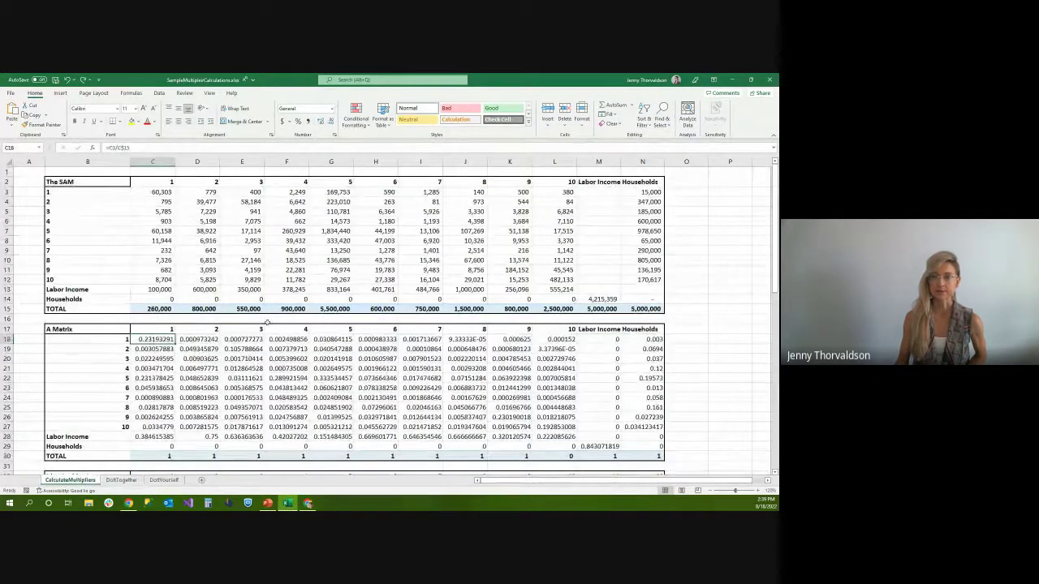
Highlight the inter-industry transaction cells of the SAM table, starting from industry 1's first cell
{"action": "left_click", "coordinate": [151, 192]}
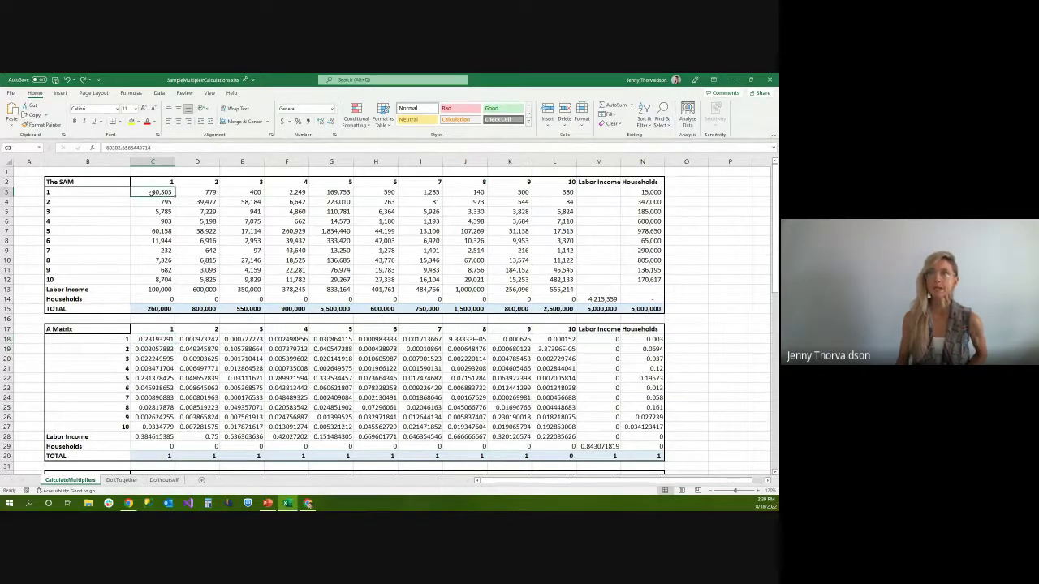
{"action": "left_click_drag", "start_coordinate": [151, 193], "coordinate": [600, 261]}
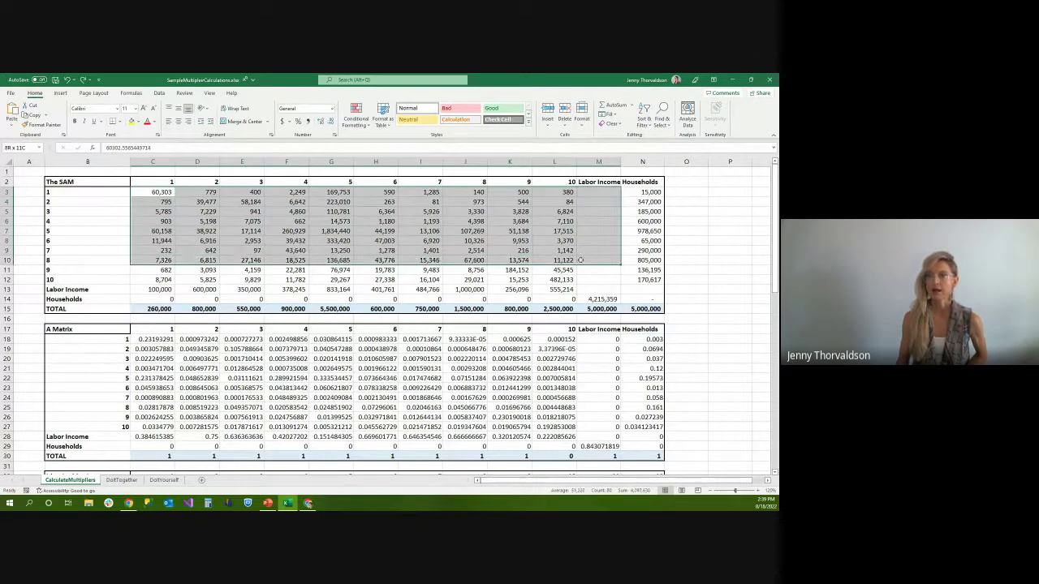
{"action": "left_click", "coordinate": [296, 271]}
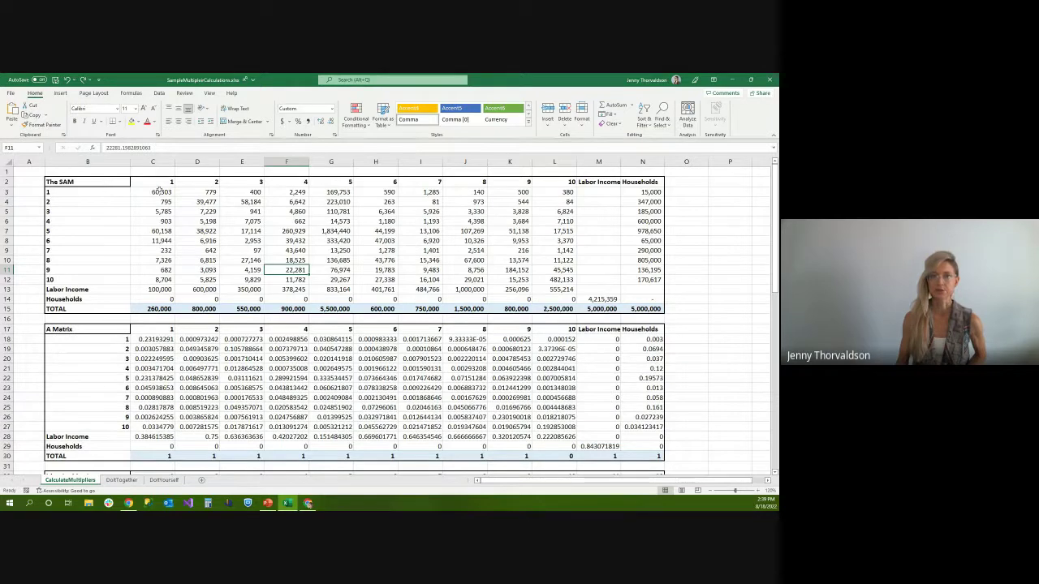
{"action": "left_click_drag", "start_coordinate": [156, 192], "coordinate": [381, 259]}
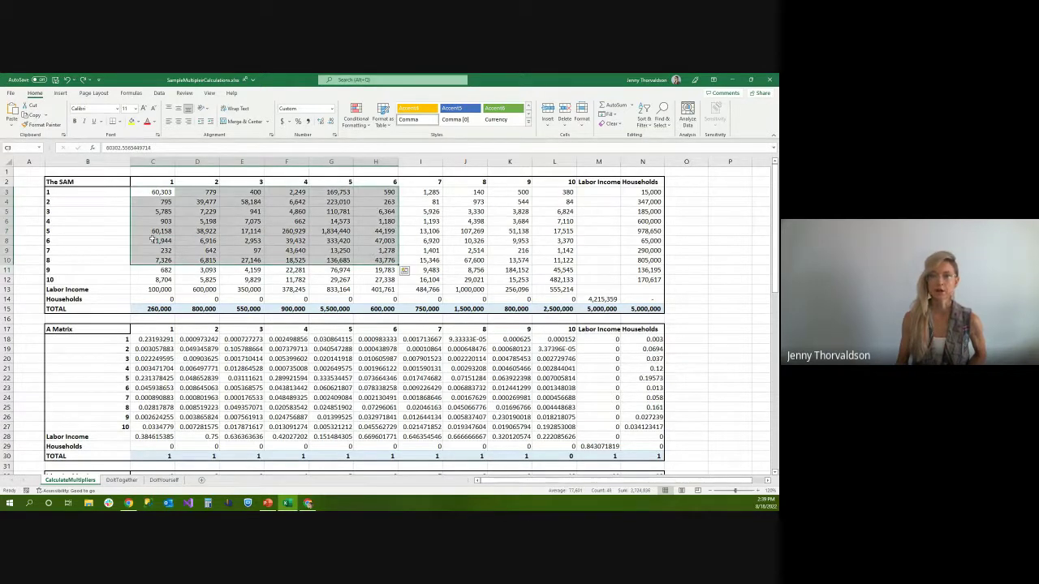
Go through industry 1's column in the SAM cell by cell, from its first entry past Labor Income to TOTAL
{"action": "left_click", "coordinate": [151, 192]}
{"action": "left_click", "coordinate": [152, 203]}
{"action": "key", "text": "Down"}
{"action": "key", "text": "Down"}
{"action": "key", "text": "Down"}
{"action": "key", "text": "Down"}
{"action": "key", "text": "Down"}
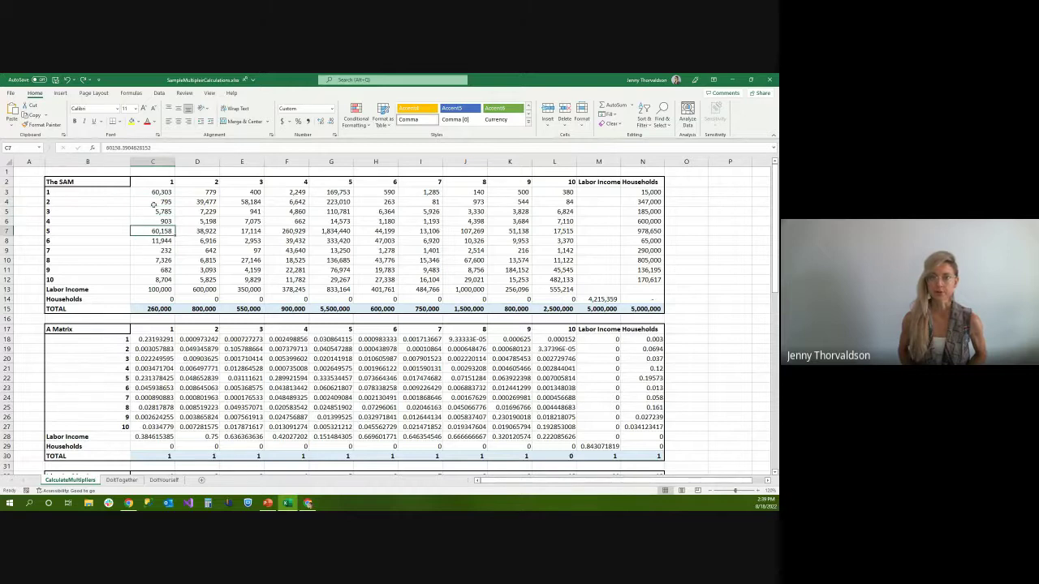
{"action": "key", "text": "Down"}
{"action": "key", "text": "Down"}
{"action": "key", "text": "Down"}
{"action": "key", "text": "Down"}
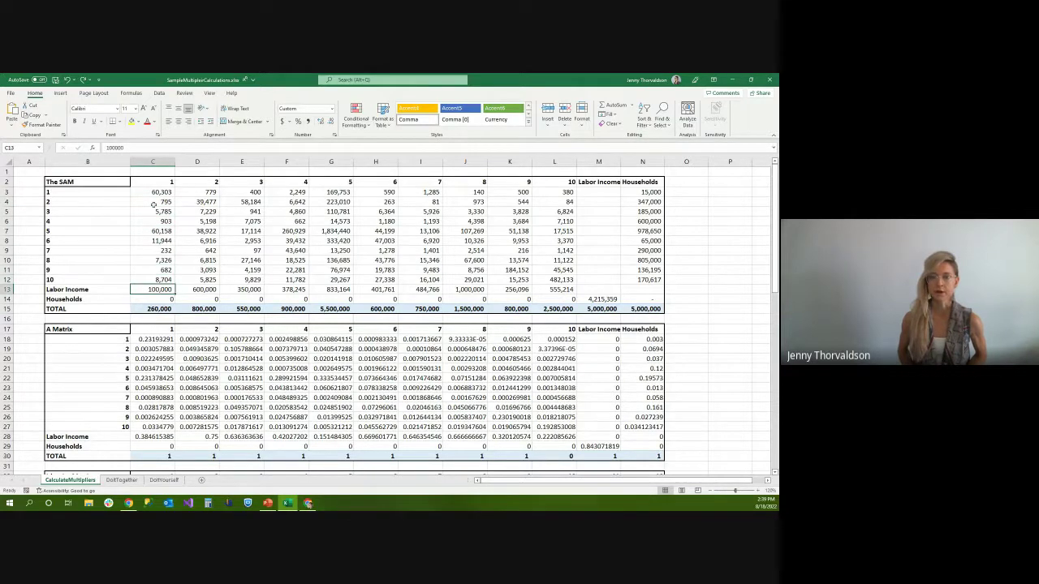
{"action": "key", "text": "Down"}
{"action": "key", "text": "Down"}
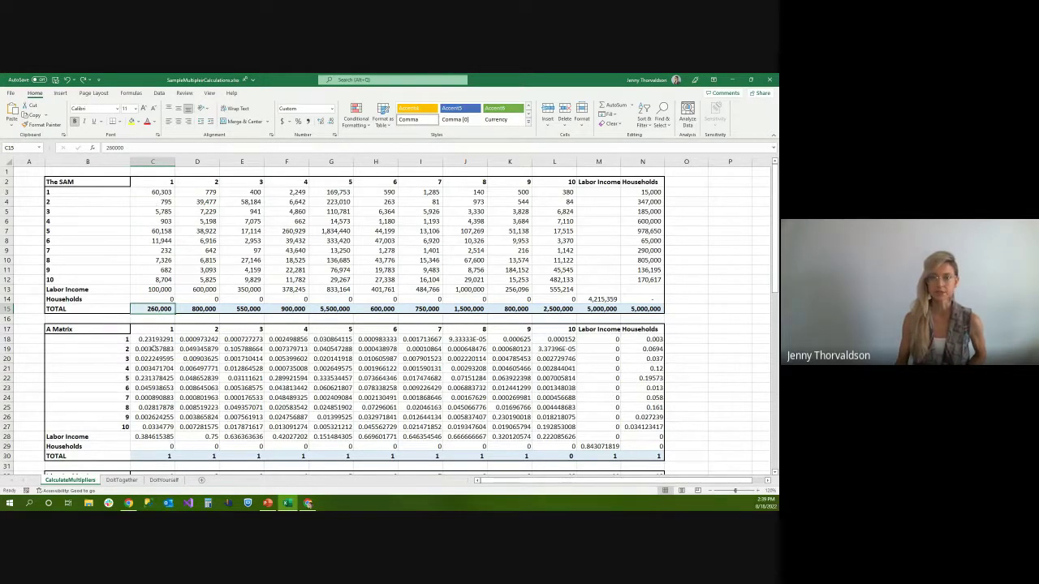
Inspect the A Matrix formulas in C18, D18 and E19 to see which SAM cells each one divides
{"action": "left_click", "coordinate": [150, 339]}
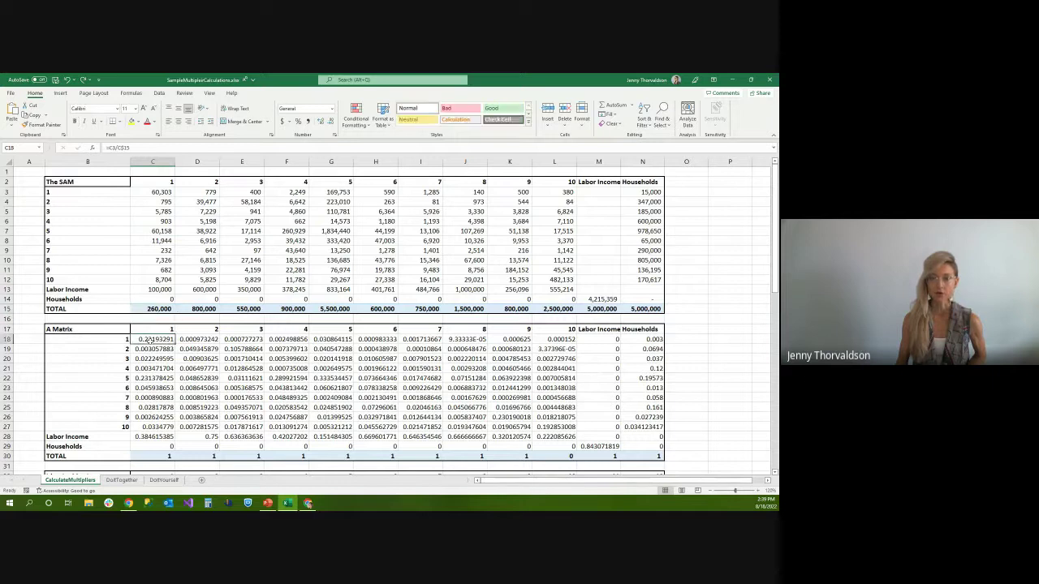
{"action": "left_click", "coordinate": [185, 149]}
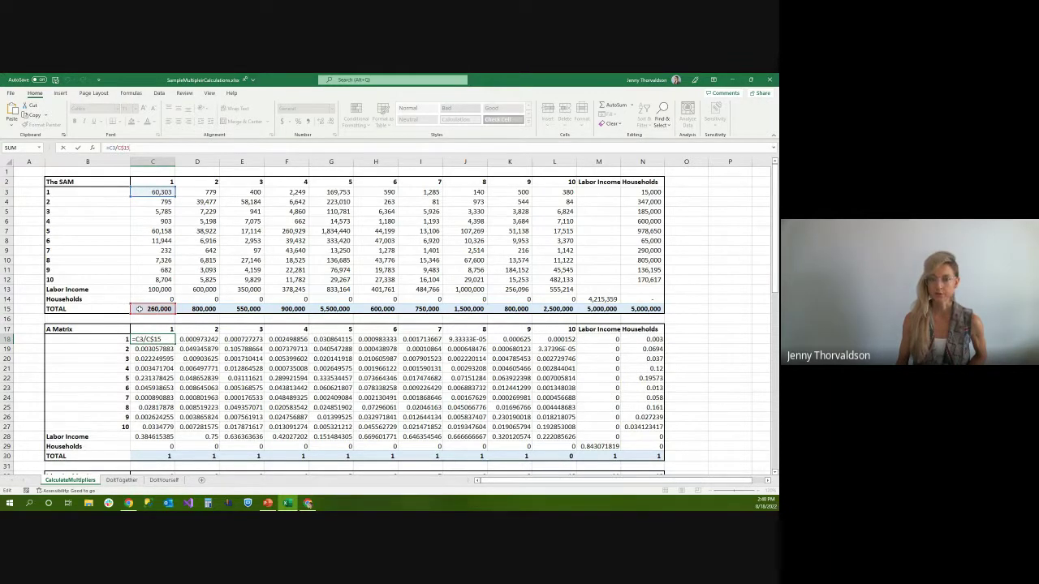
{"action": "key", "text": "Tab"}
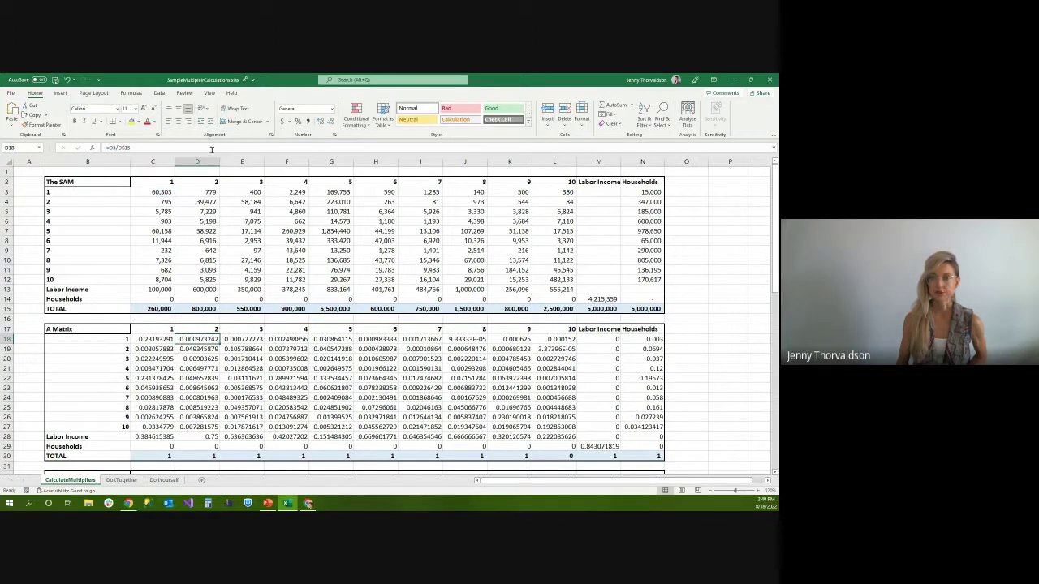
{"action": "left_click", "coordinate": [212, 145]}
{"action": "left_click", "coordinate": [242, 348]}
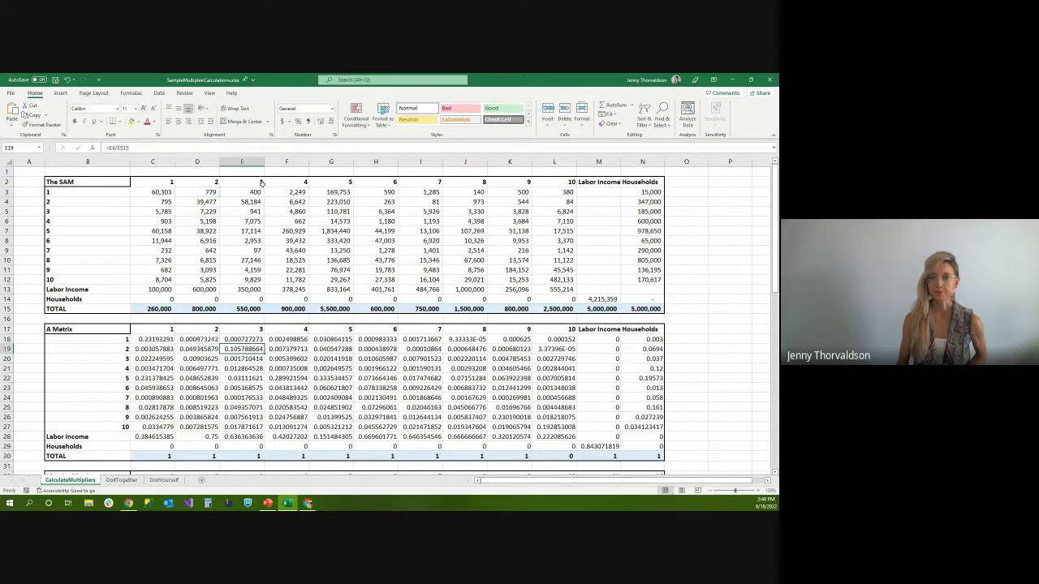
{"action": "left_click", "coordinate": [248, 149]}
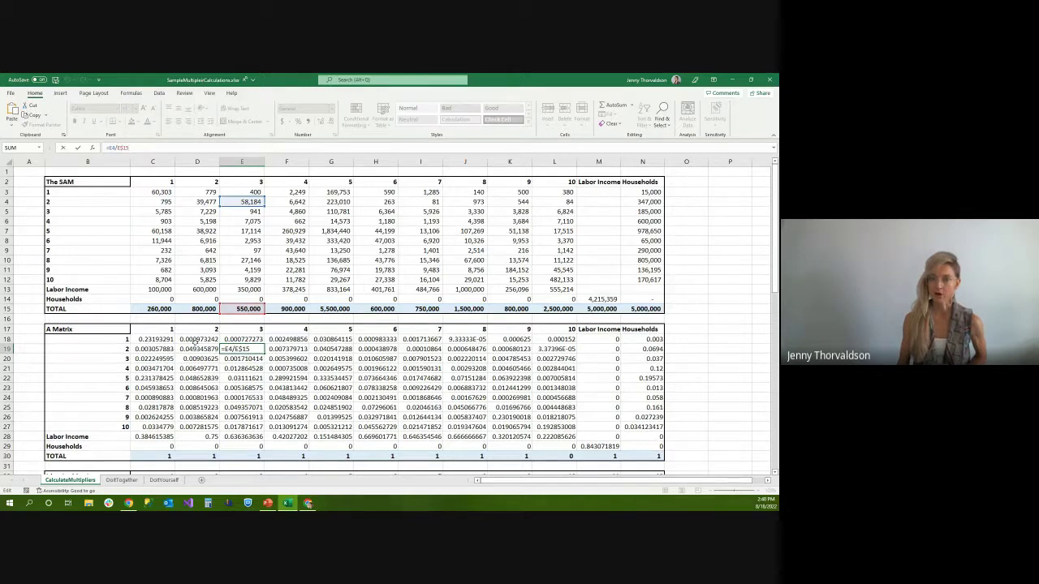
{"action": "left_click", "coordinate": [195, 341]}
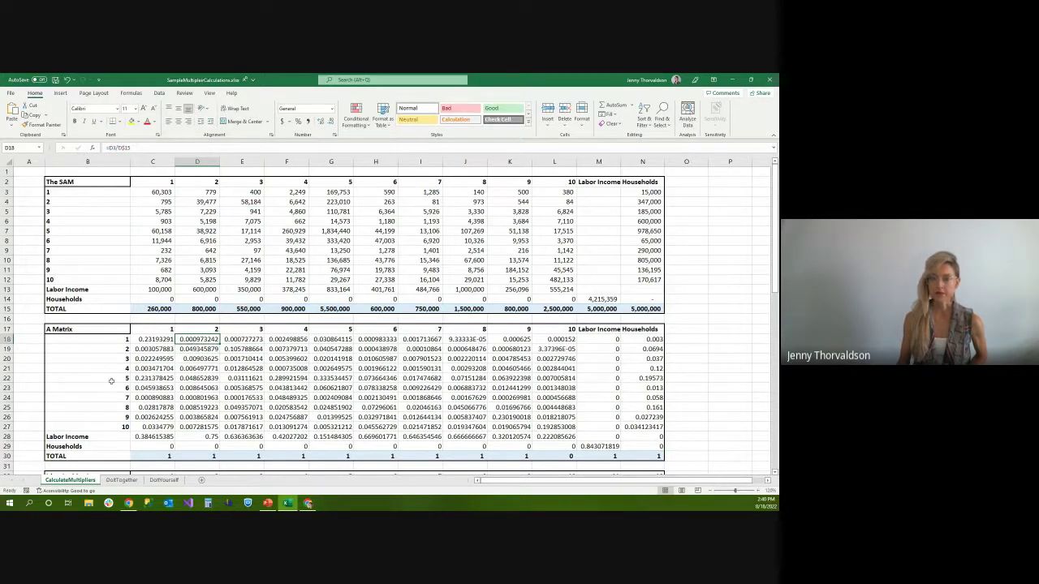
Highlight industry 1's A Matrix coefficients and inspect the sum formula in that column's TOTAL cell
{"action": "left_click_drag", "start_coordinate": [150, 339], "coordinate": [142, 438]}
{"action": "left_click", "coordinate": [150, 456]}
{"action": "left_click", "coordinate": [168, 146]}
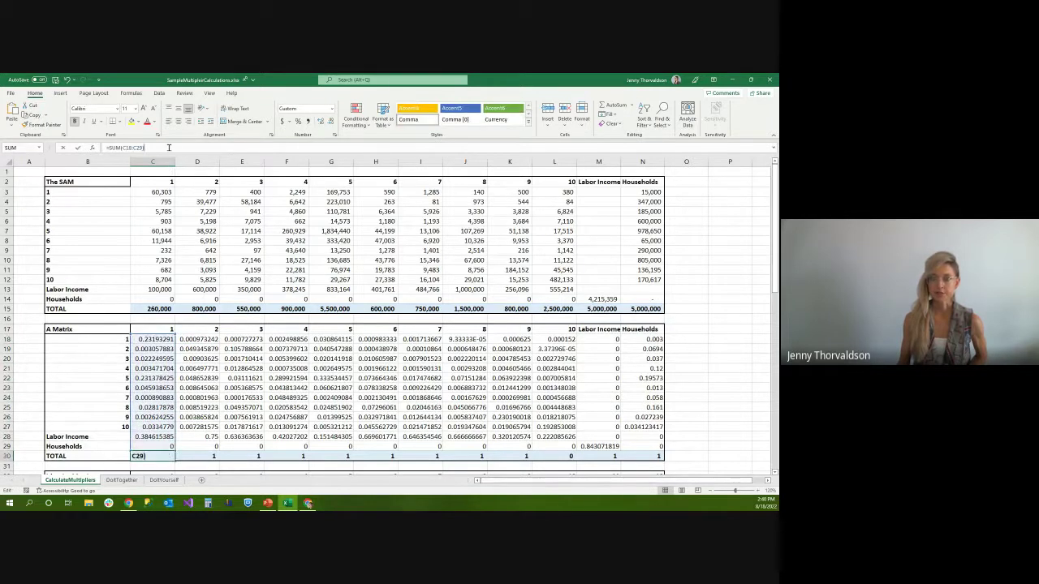
{"action": "left_click", "coordinate": [160, 427]}
Go through the diagonal cells of the Identity Matrix one by one, from industry 1 to industry 7
{"action": "scroll", "coordinate": [169, 402], "scroll_direction": "down", "scroll_amount": 8}
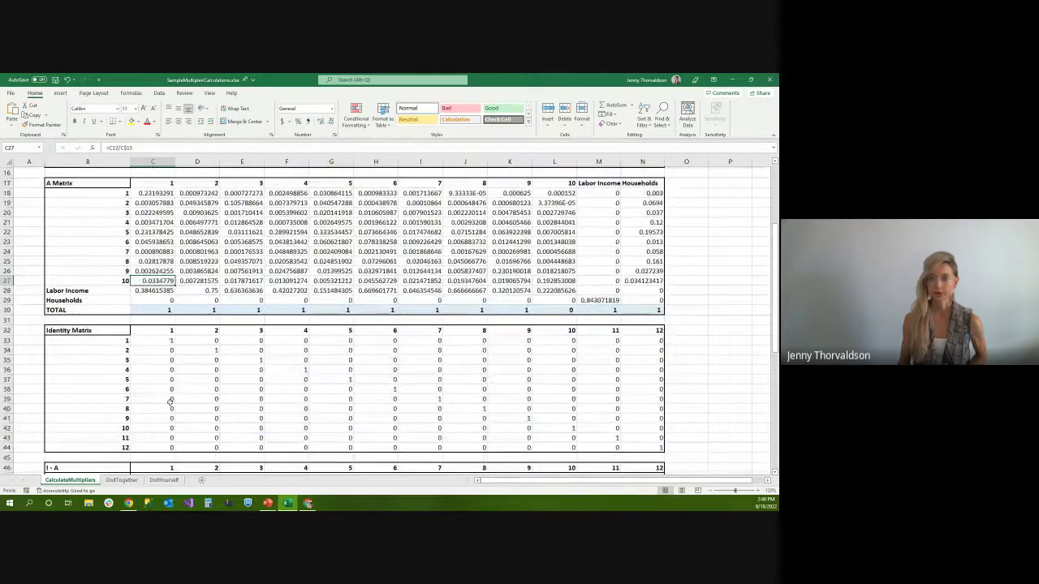
{"action": "scroll", "coordinate": [170, 401], "scroll_direction": "down", "scroll_amount": 1}
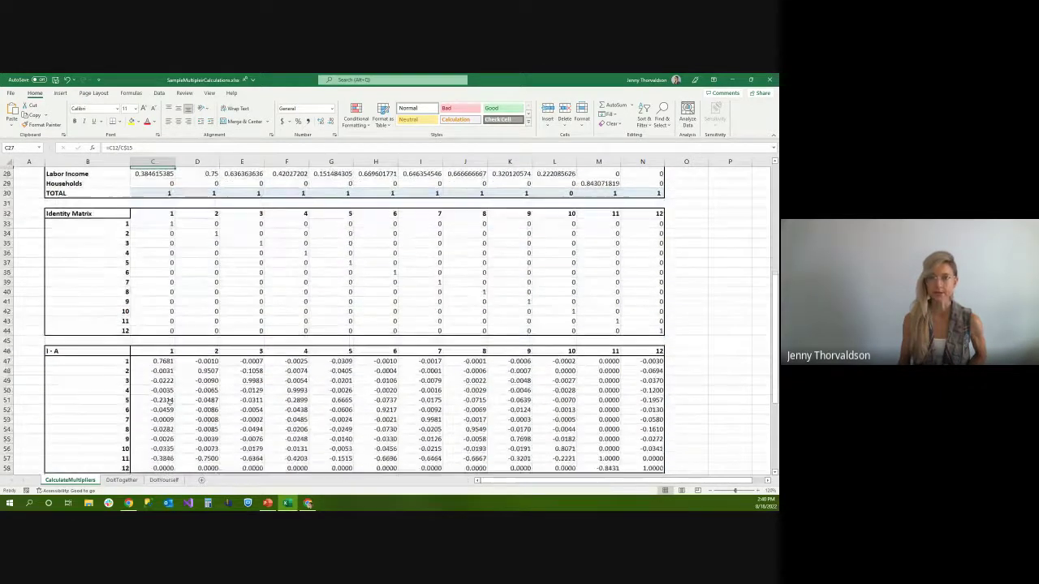
{"action": "left_click", "coordinate": [146, 224]}
{"action": "left_click", "coordinate": [204, 235]}
{"action": "left_click", "coordinate": [254, 244]}
{"action": "left_click", "coordinate": [299, 254]}
{"action": "left_click", "coordinate": [349, 264]}
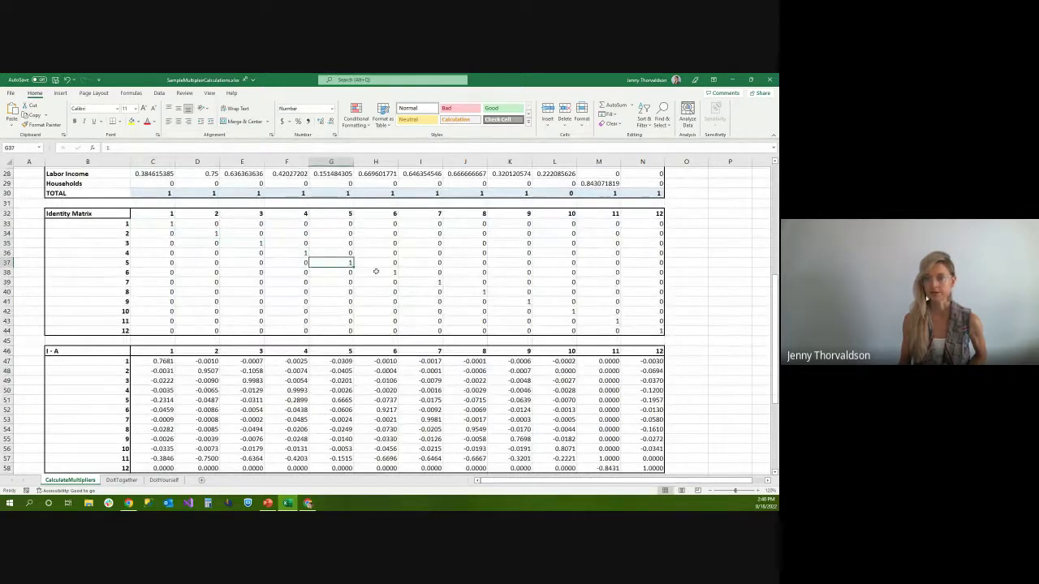
{"action": "left_click", "coordinate": [375, 271]}
{"action": "left_click", "coordinate": [434, 284]}
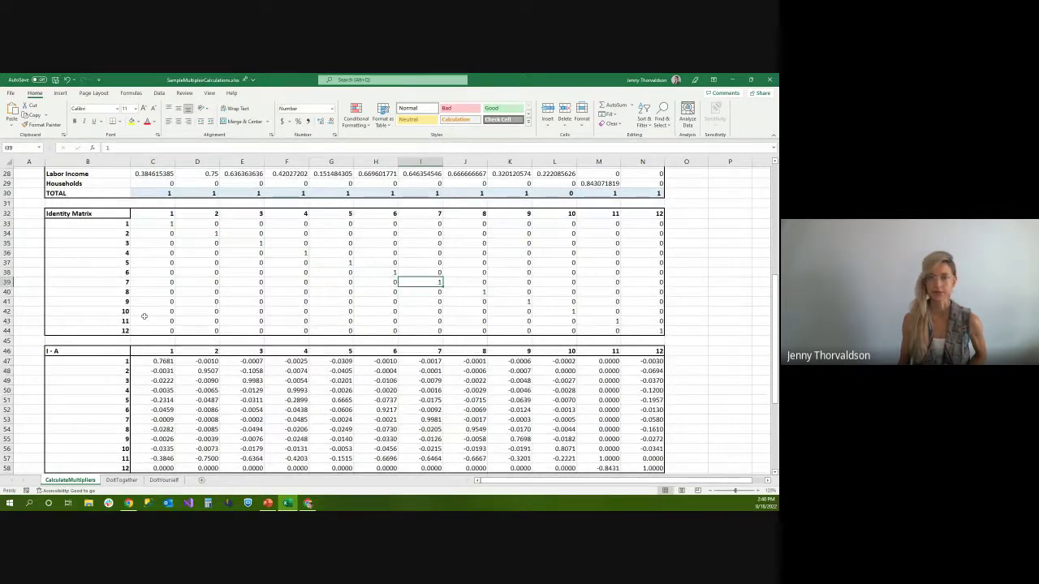
Highlight the Identity Matrix and the A Matrix values in turn as the two inputs of the I - A table
{"action": "scroll", "coordinate": [144, 316], "scroll_direction": "down", "scroll_amount": 1}
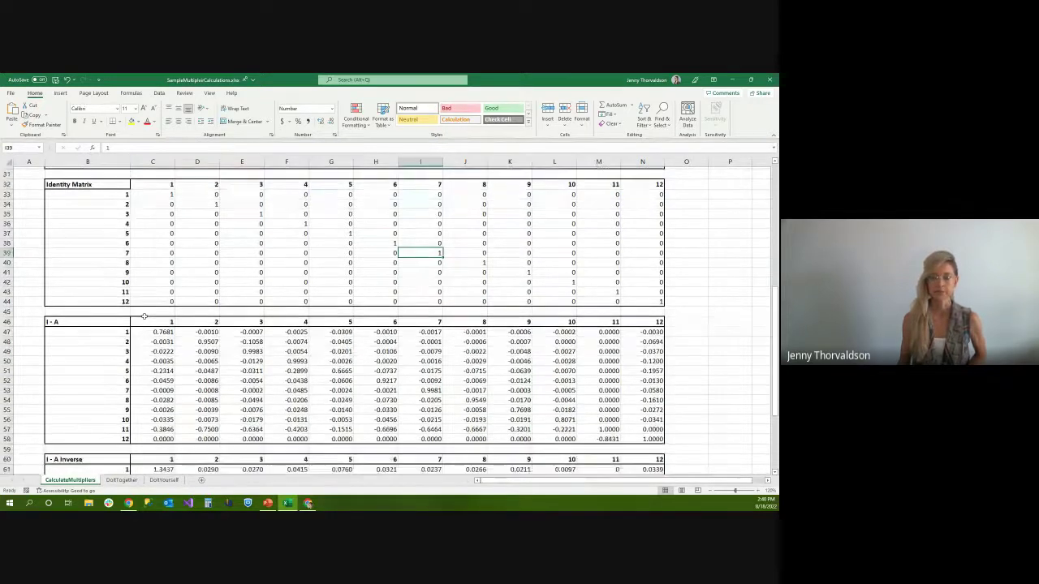
{"action": "scroll", "coordinate": [144, 315], "scroll_direction": "down", "scroll_amount": 1}
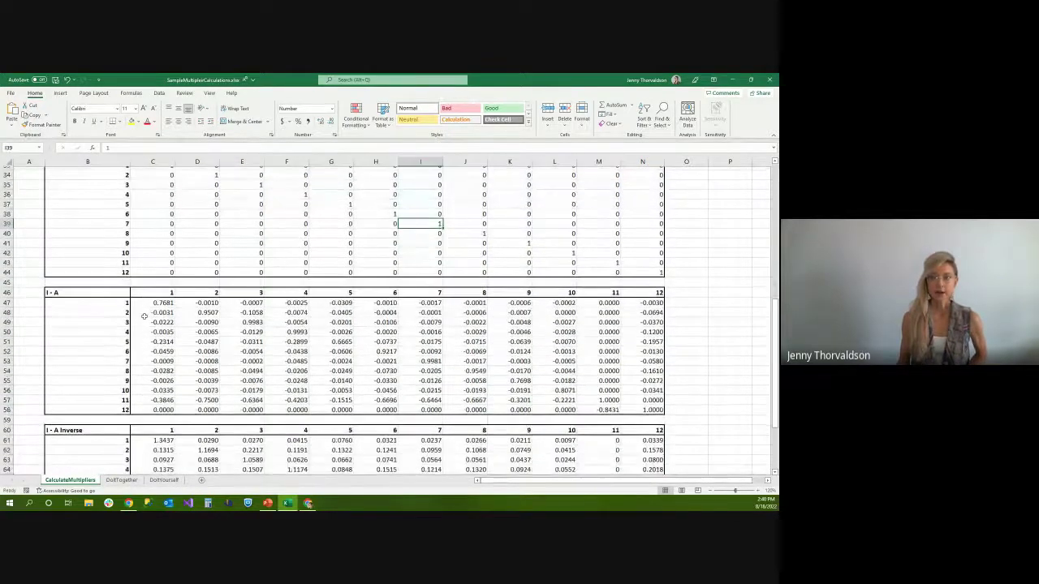
{"action": "scroll", "coordinate": [144, 316], "scroll_direction": "up", "scroll_amount": 3}
{"action": "left_click_drag", "start_coordinate": [145, 243], "coordinate": [654, 363]}
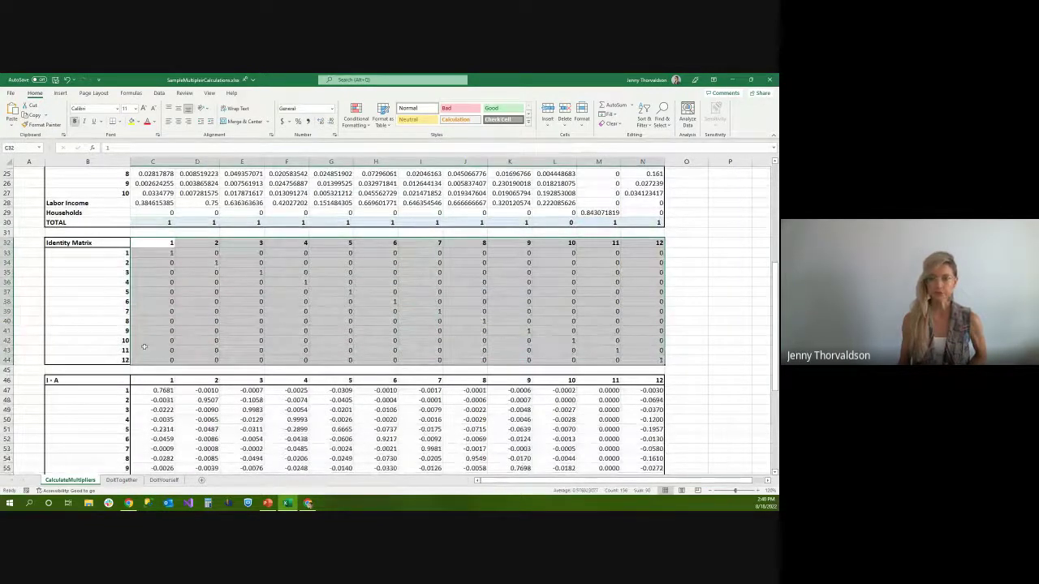
{"action": "scroll", "coordinate": [144, 346], "scroll_direction": "up", "scroll_amount": 5}
{"action": "left_click_drag", "start_coordinate": [141, 253], "coordinate": [616, 349]}
{"action": "scroll", "coordinate": [184, 412], "scroll_direction": "down", "scroll_amount": 2}
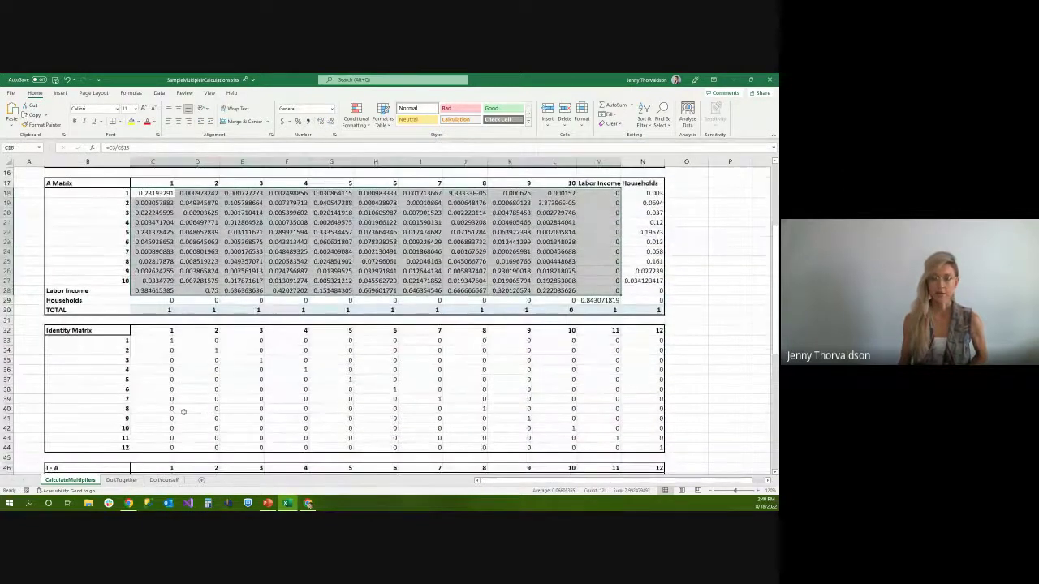
{"action": "left_click", "coordinate": [171, 232]}
Inspect the array formula in the first cell of the I - A matrix, C47
{"action": "scroll", "coordinate": [224, 349], "scroll_direction": "down", "scroll_amount": 2}
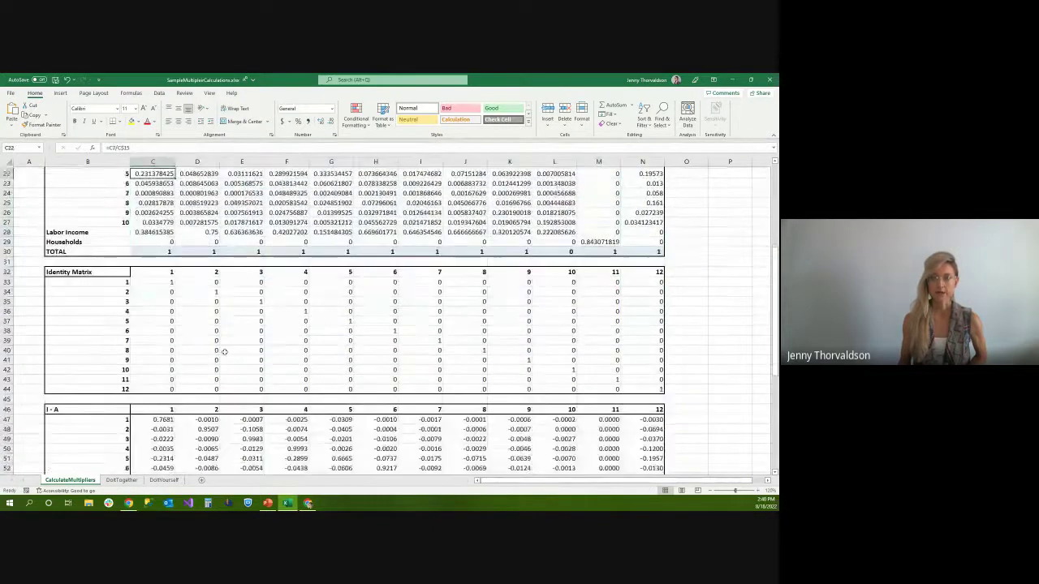
{"action": "scroll", "coordinate": [224, 350], "scroll_direction": "down", "scroll_amount": 6}
{"action": "scroll", "coordinate": [224, 351], "scroll_direction": "up", "scroll_amount": 1}
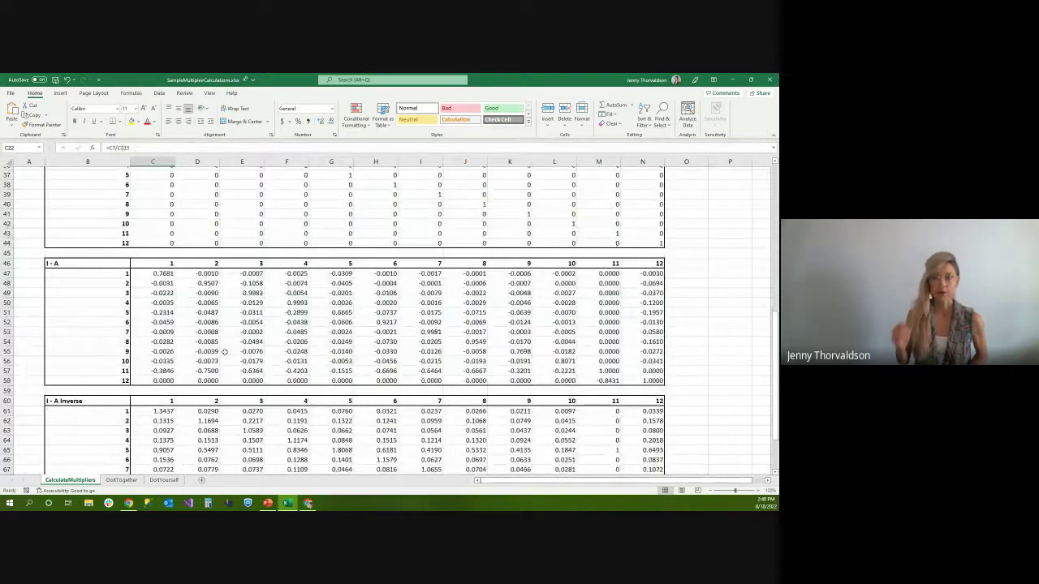
{"action": "left_click", "coordinate": [159, 276]}
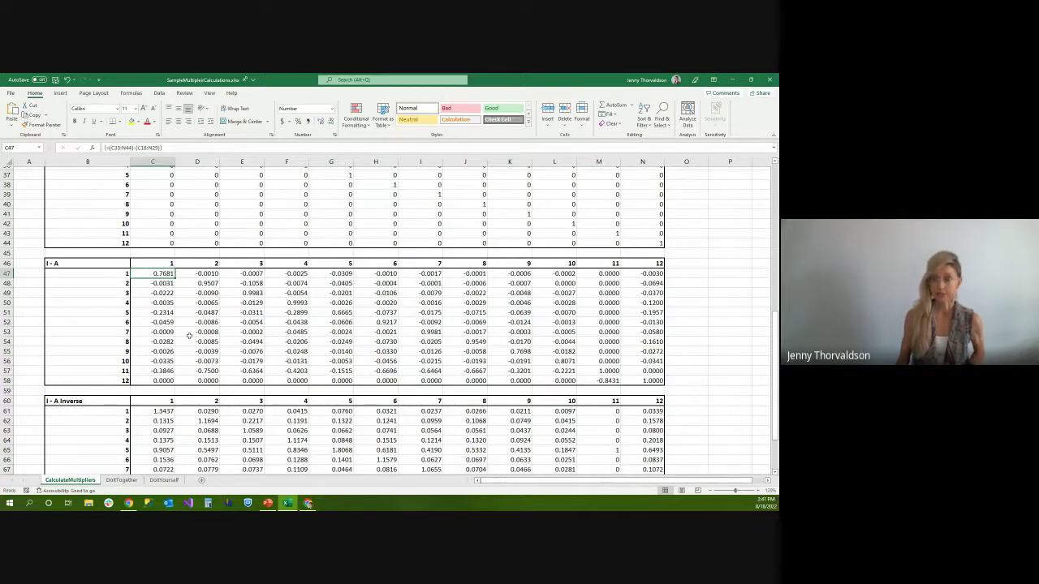
Highlight the I - A Inverse values and the I - A matrix to compare the MINVERSE formula with its source range
{"action": "scroll", "coordinate": [189, 335], "scroll_direction": "down", "scroll_amount": 3}
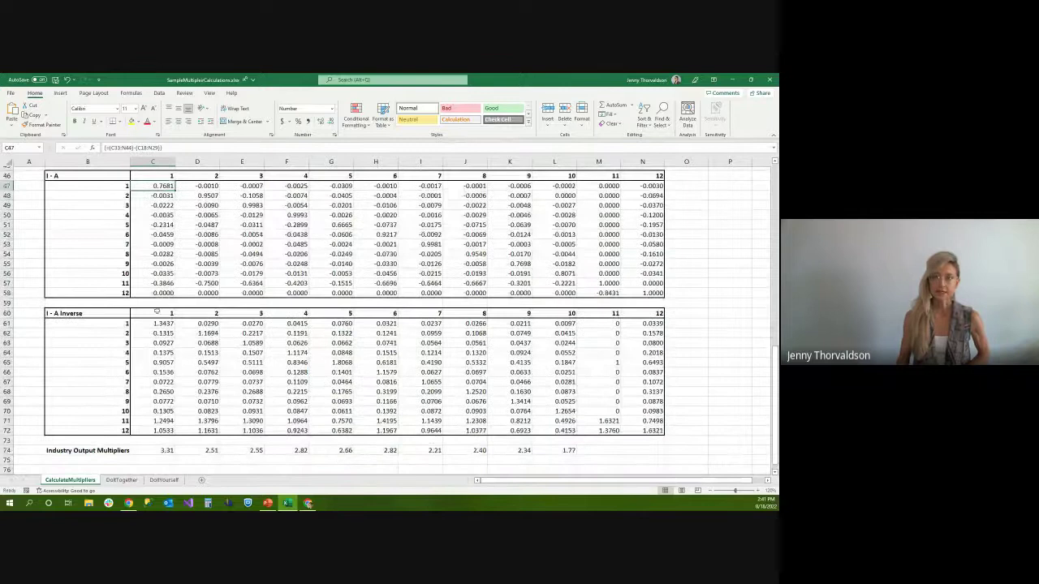
{"action": "left_click_drag", "start_coordinate": [146, 324], "coordinate": [633, 427]}
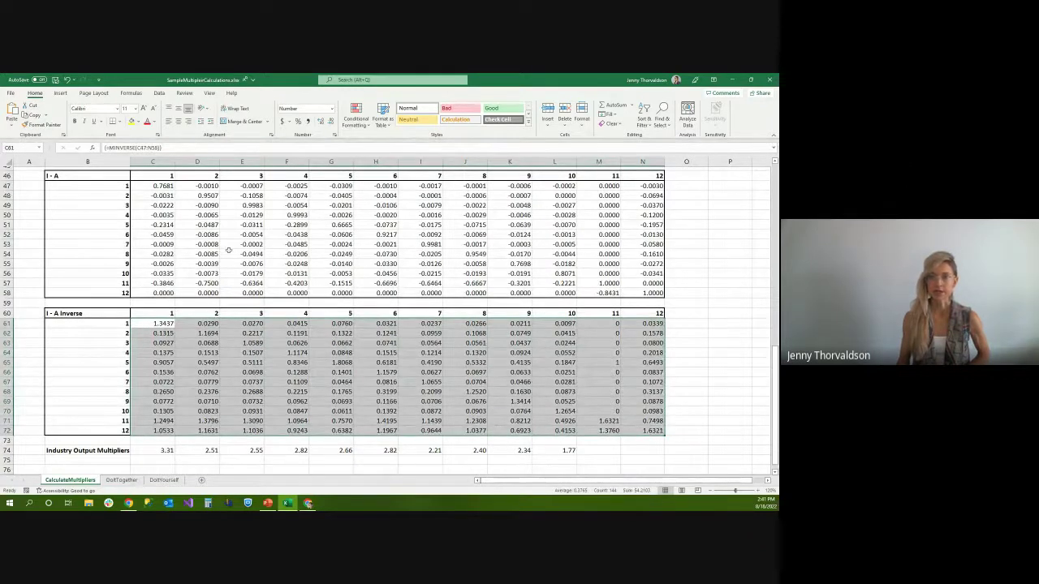
{"action": "left_click", "coordinate": [141, 185]}
{"action": "left_click_drag", "start_coordinate": [141, 185], "coordinate": [632, 286]}
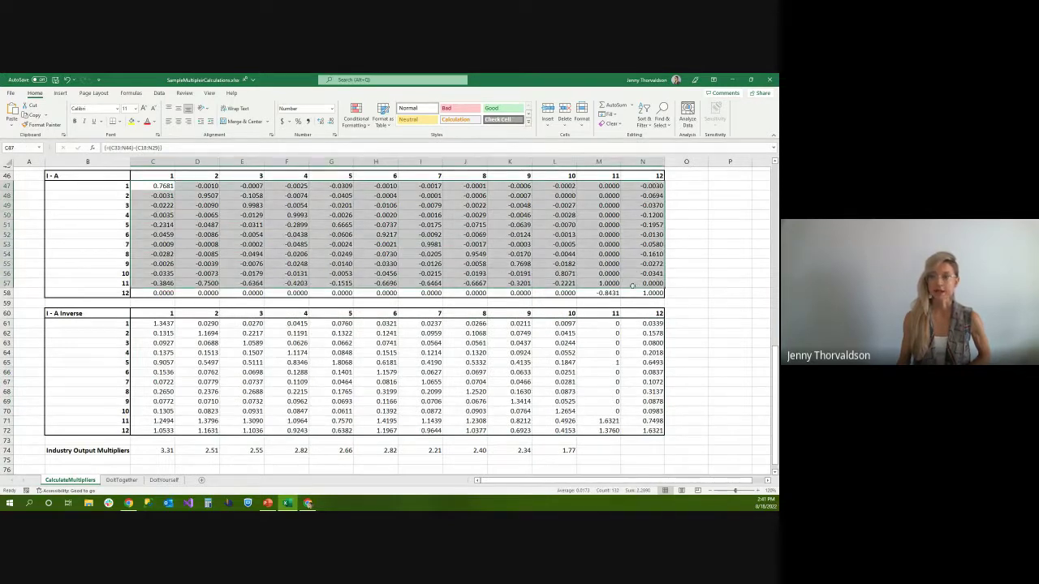
{"action": "left_click_drag", "start_coordinate": [160, 323], "coordinate": [637, 428]}
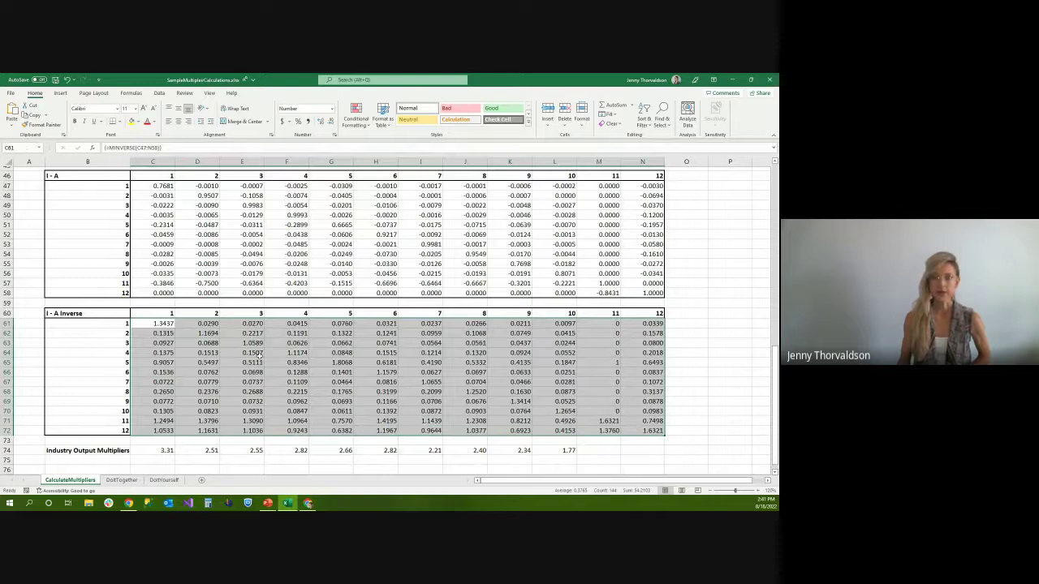
Examine industry 1's column in the I - A Inverse and the formula of its Industry Output Multiplier in C74
{"action": "left_click", "coordinate": [136, 361]}
{"action": "scroll", "coordinate": [195, 354], "scroll_direction": "down", "scroll_amount": 2}
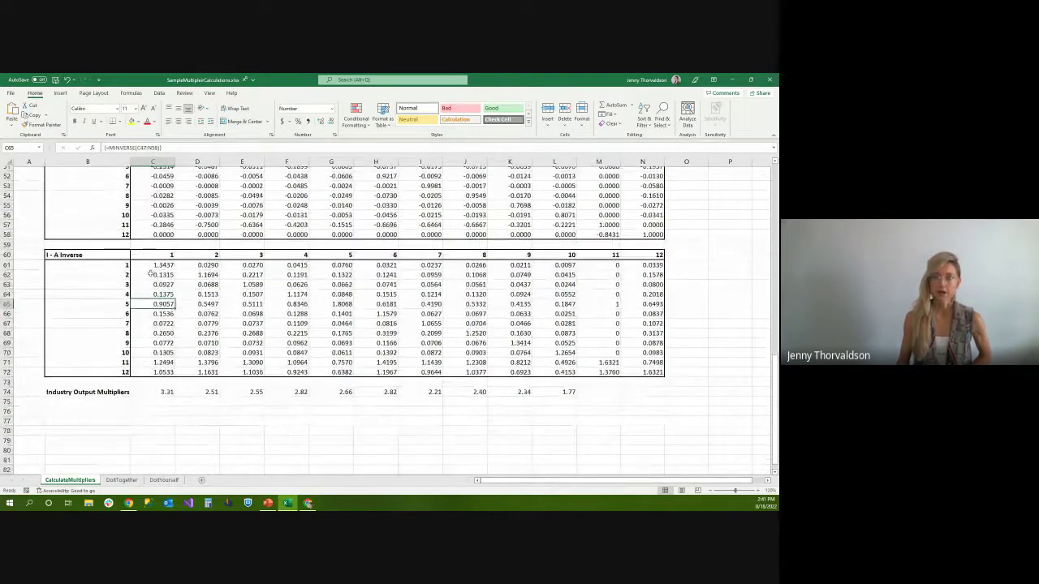
{"action": "left_click", "coordinate": [147, 275]}
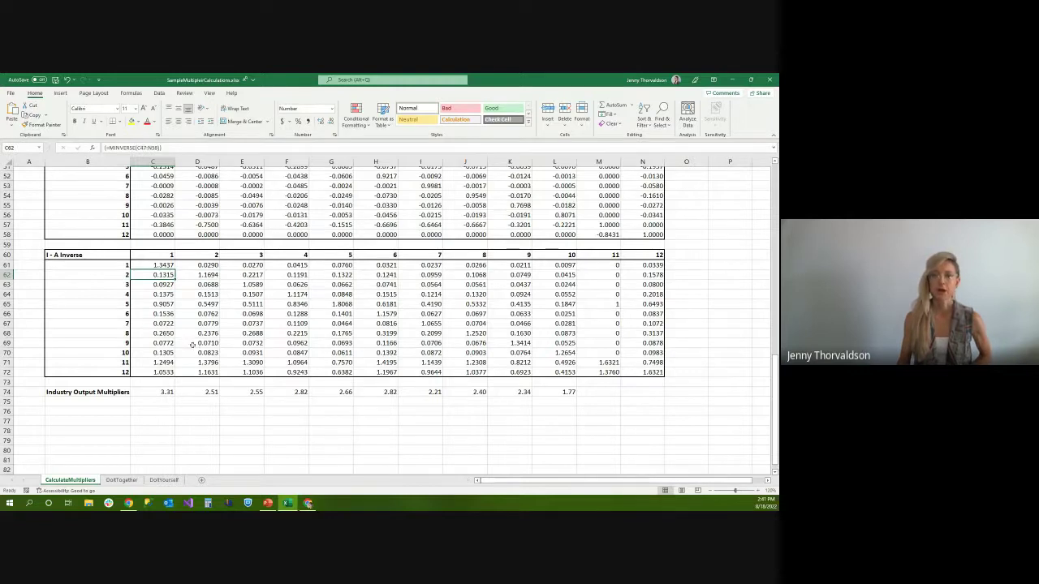
{"action": "left_click", "coordinate": [161, 391]}
{"action": "scroll", "coordinate": [168, 442], "scroll_direction": "down", "scroll_amount": 3}
{"action": "scroll", "coordinate": [168, 443], "scroll_direction": "up", "scroll_amount": 1}
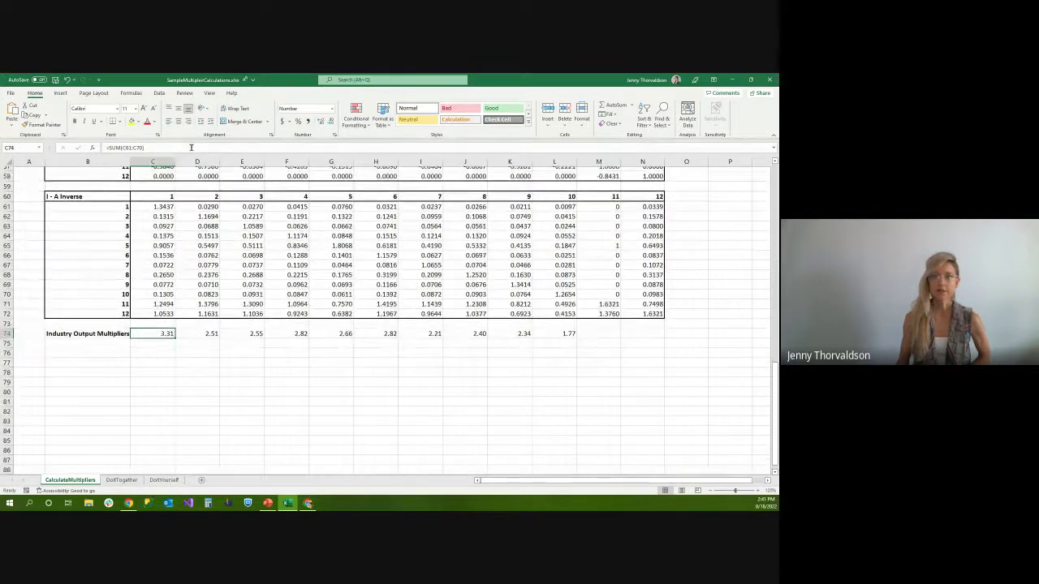
Check the source range of industry 1's multiplier formula in C74 and step through the other Industry Output Multipliers up to L74
{"action": "left_click", "coordinate": [191, 147]}
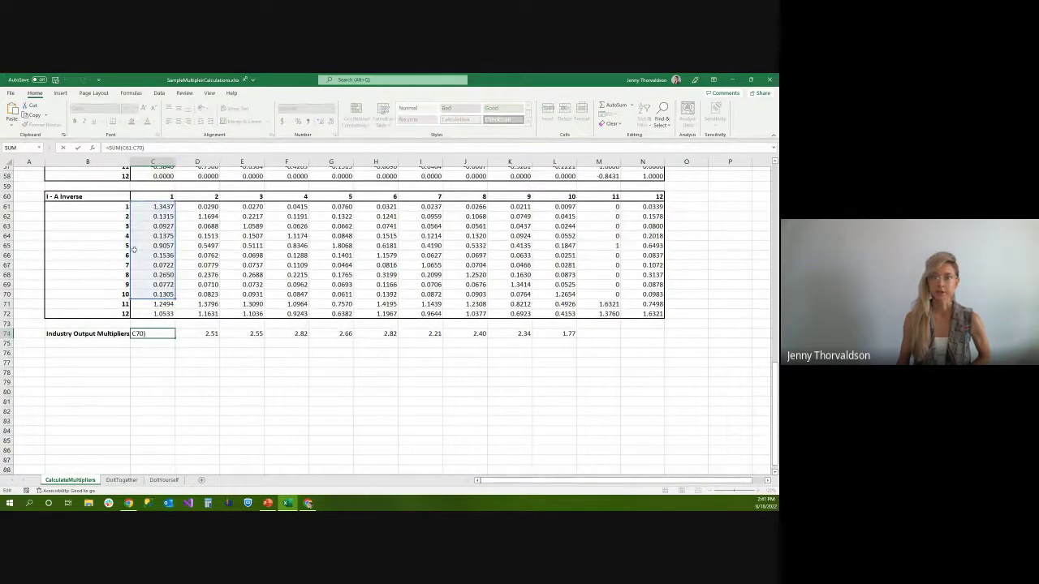
{"action": "left_click", "coordinate": [134, 357]}
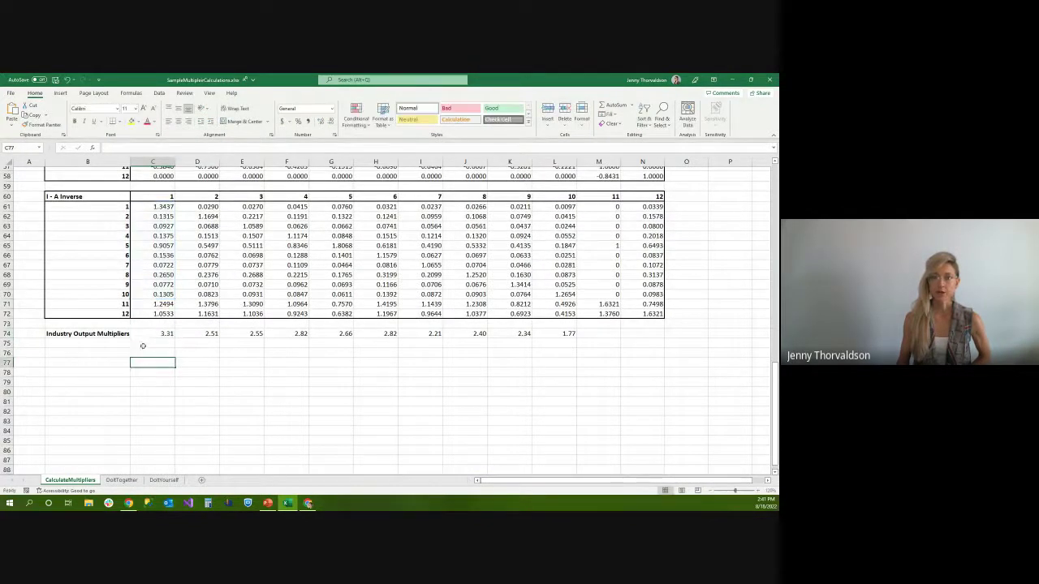
{"action": "left_click", "coordinate": [154, 334]}
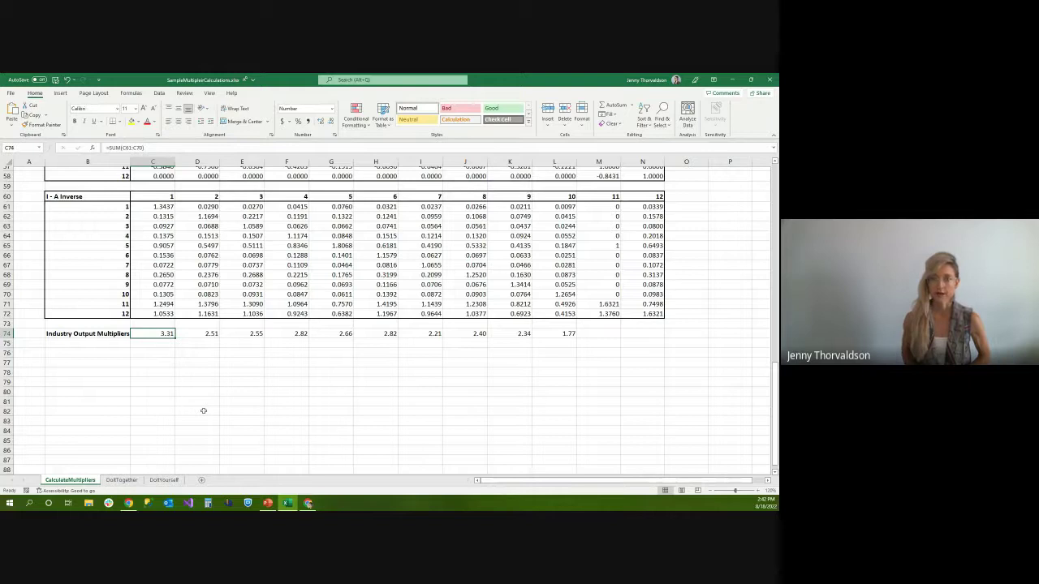
{"action": "key", "text": "Right"}
{"action": "key", "text": "Right"}
{"action": "key", "text": "Right"}
{"action": "key", "text": "Right"}
{"action": "key", "text": "Right"}
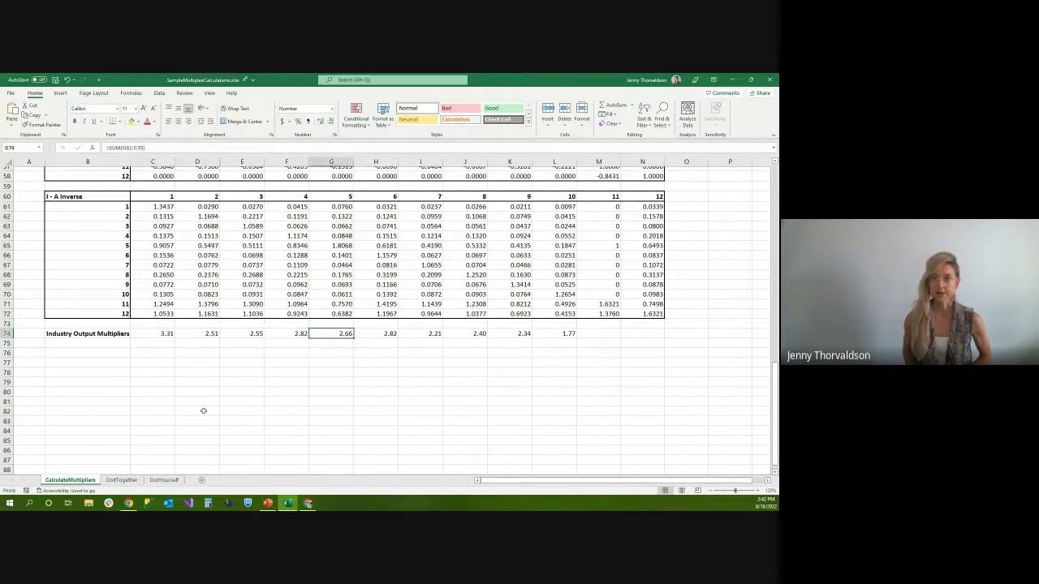
{"action": "key", "text": "Right"}
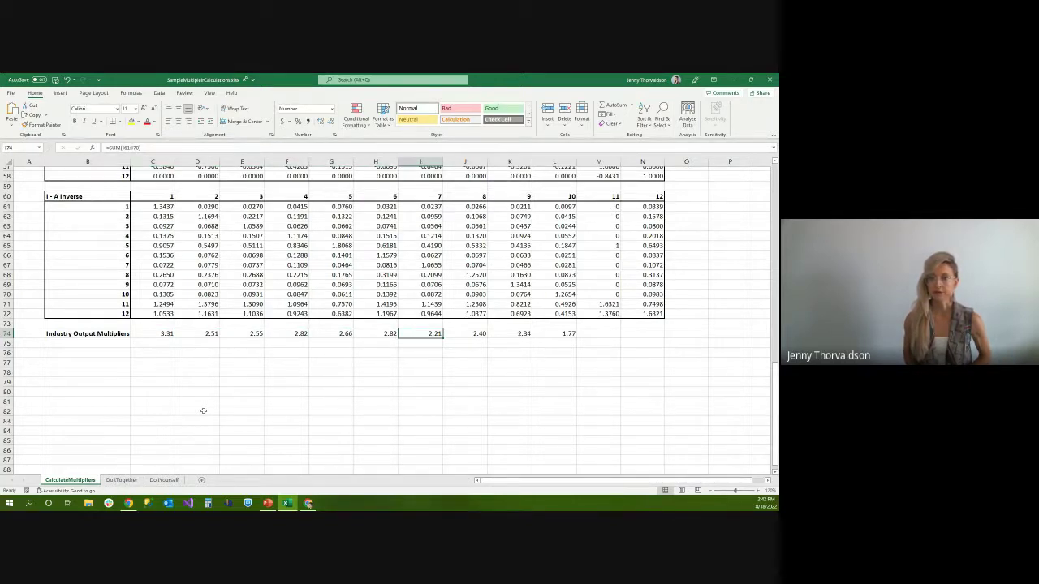
{"action": "key", "text": "Right"}
{"action": "key", "text": "Right"}
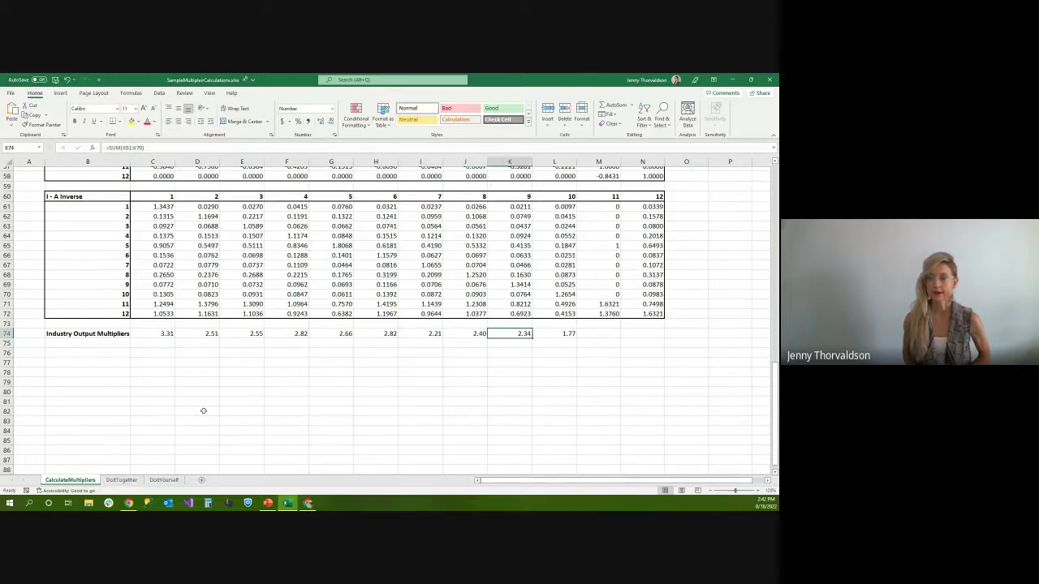
{"action": "key", "text": "Right"}
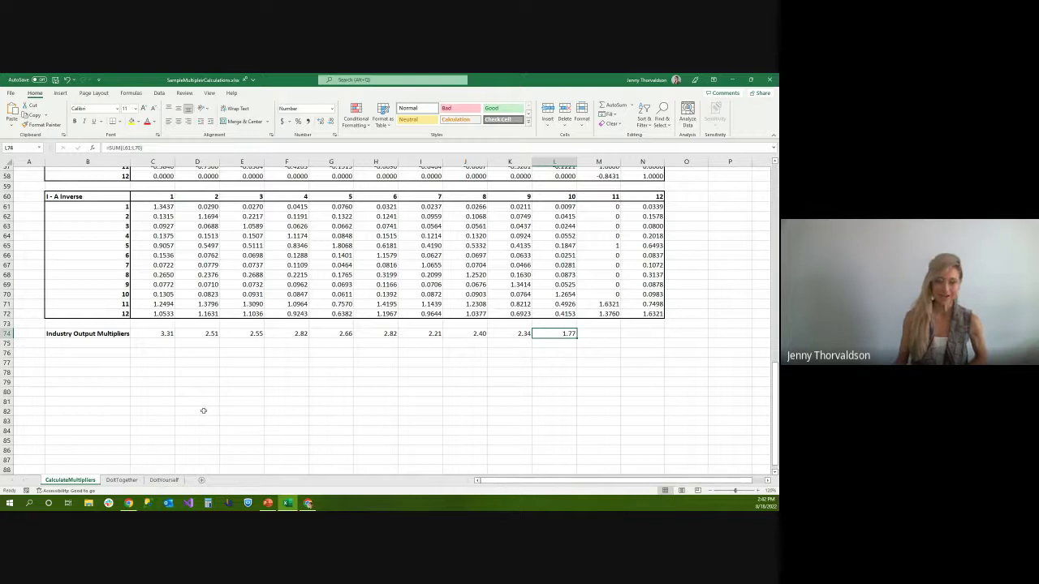
On the DoItTogether sheet, enter =C3/C$15 in C18 as the A Matrix's first cell
{"action": "left_click", "coordinate": [122, 479]}
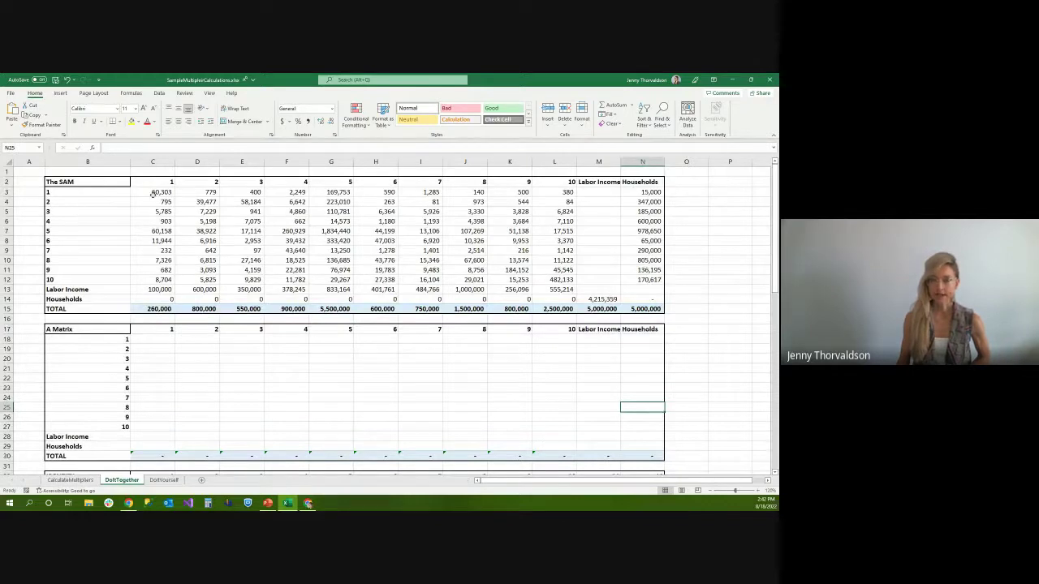
{"action": "left_click", "coordinate": [153, 341]}
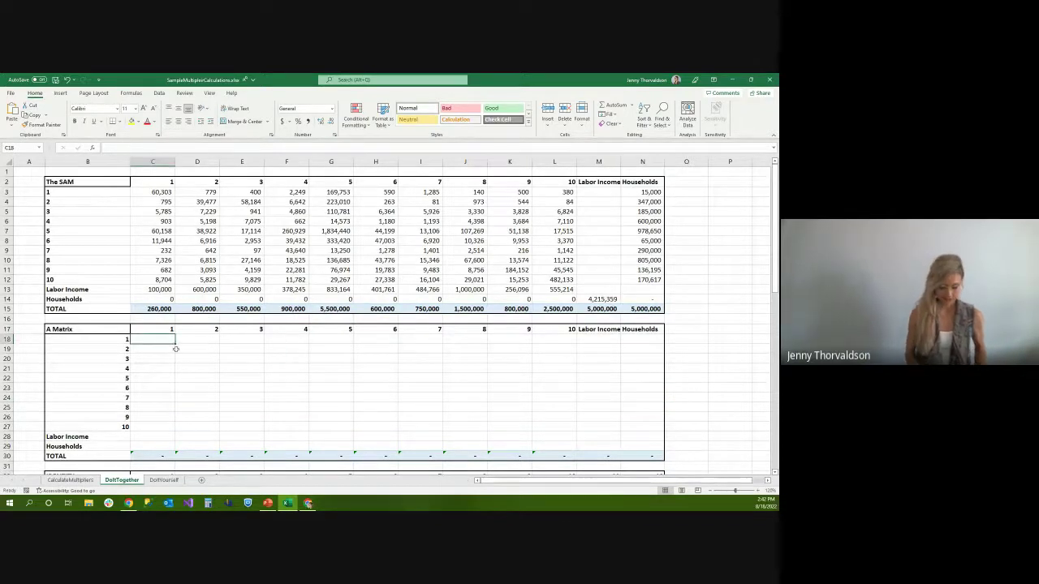
{"action": "type", "text": "="}
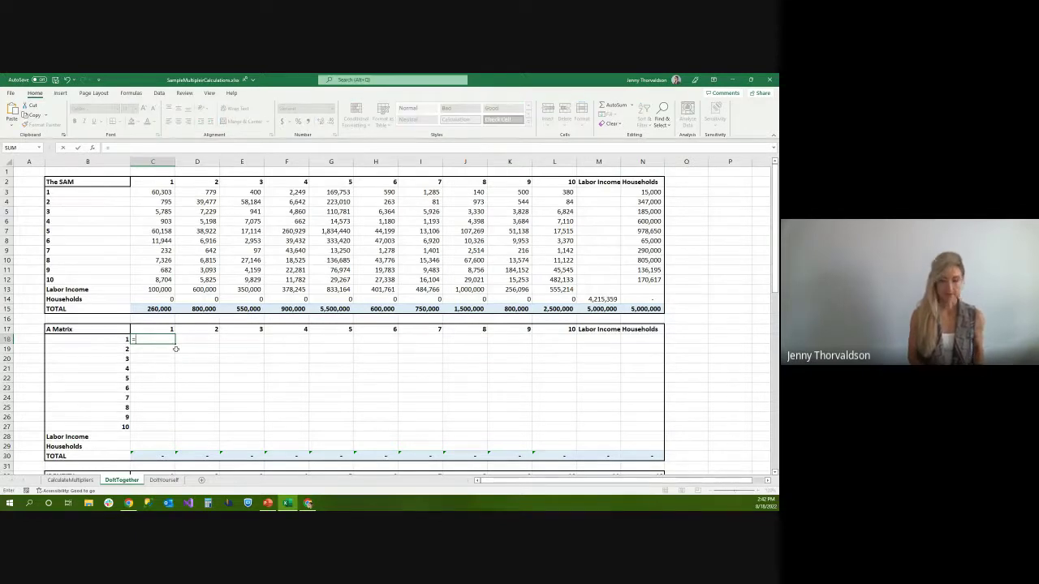
{"action": "left_click", "coordinate": [162, 193]}
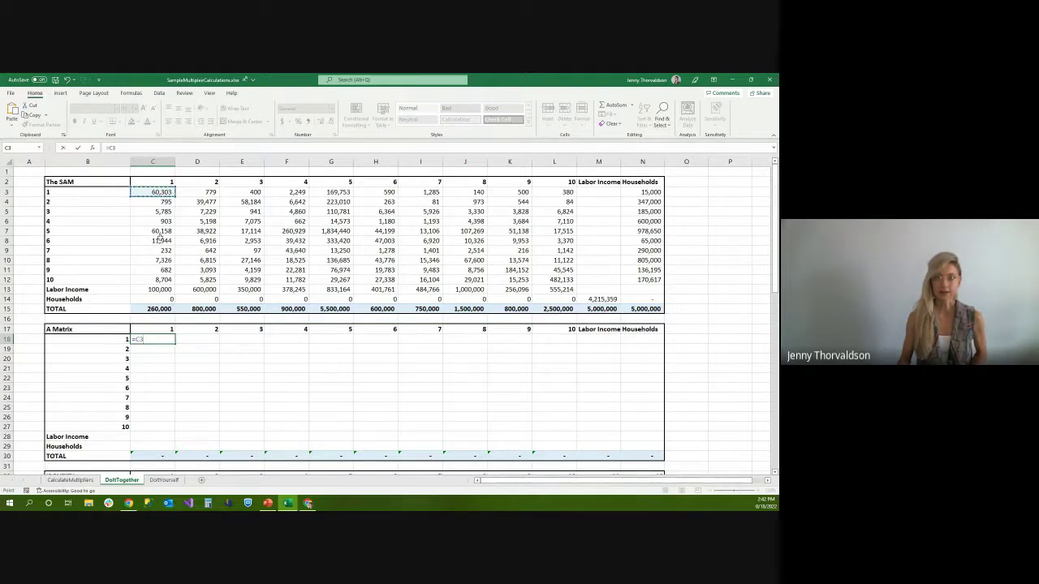
{"action": "left_click", "coordinate": [144, 307]}
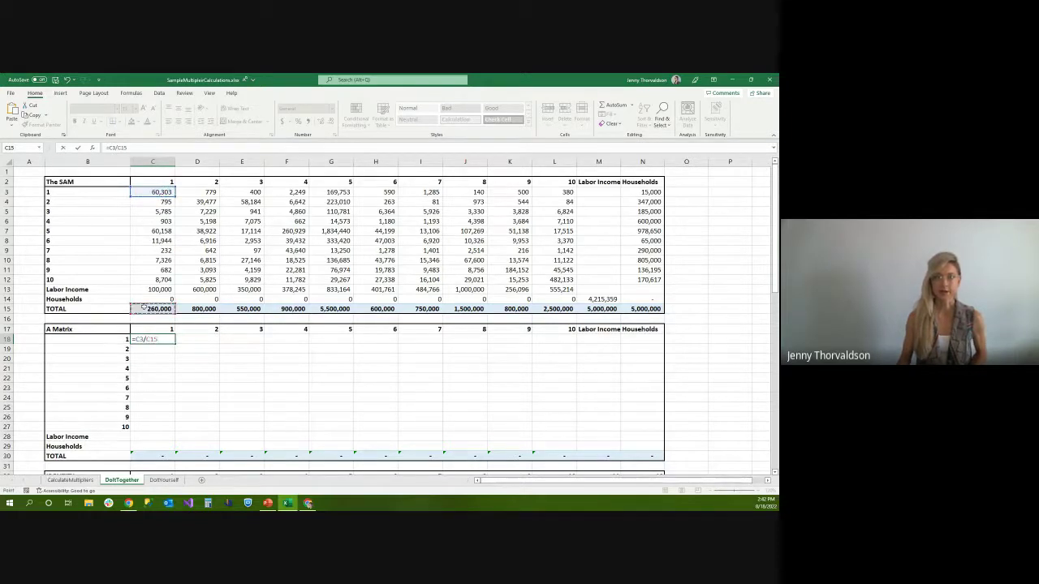
{"action": "left_click", "coordinate": [134, 147]}
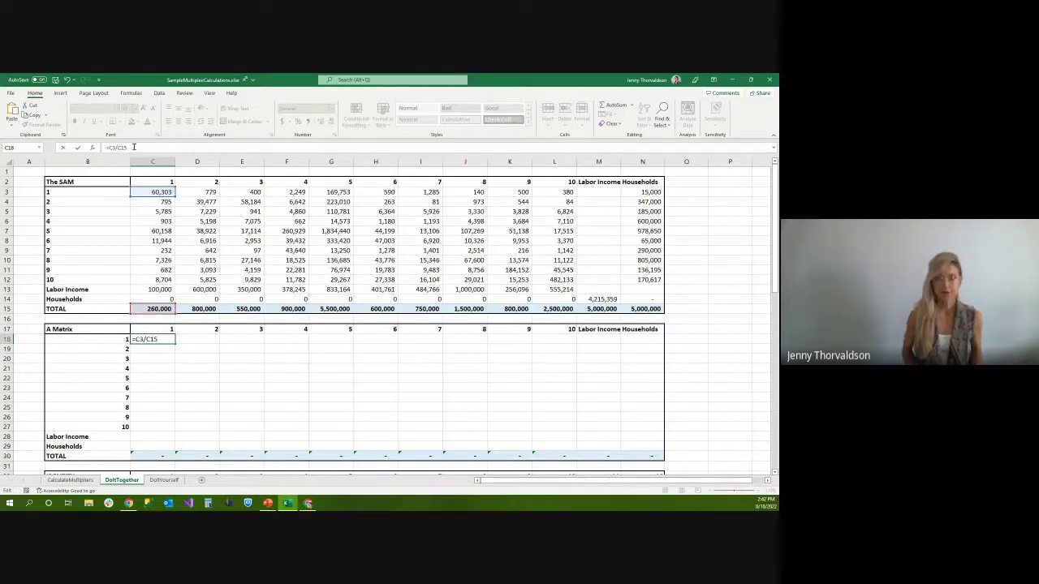
{"action": "key", "text": "F4"}
{"action": "key", "text": "F4"}
{"action": "key", "text": "ctrl+Return"}
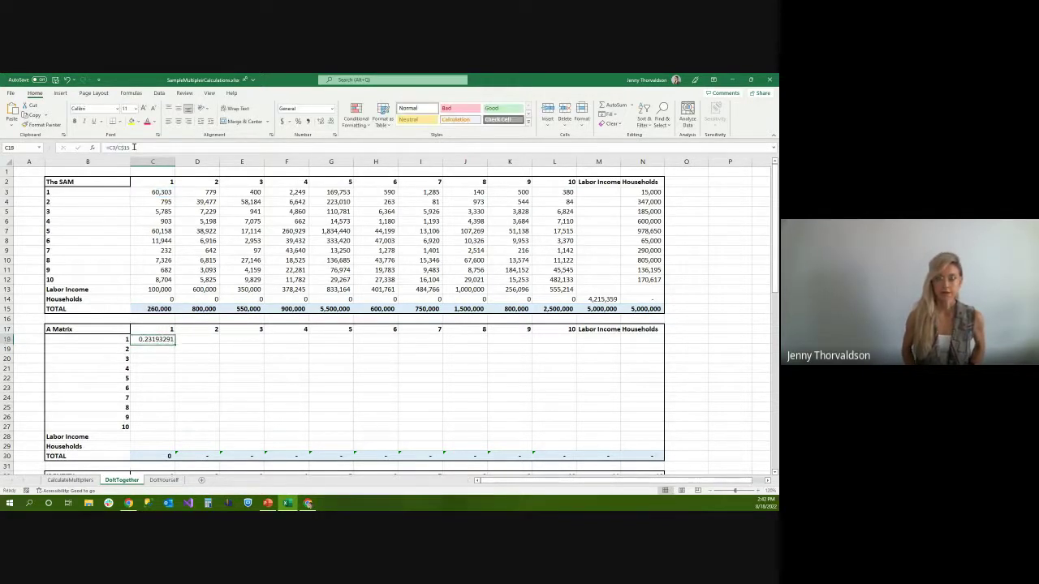
Fill the C18 formula across the A Matrix through N29 and check the column total in C30
{"action": "left_click_drag", "start_coordinate": [176, 342], "coordinate": [651, 446]}
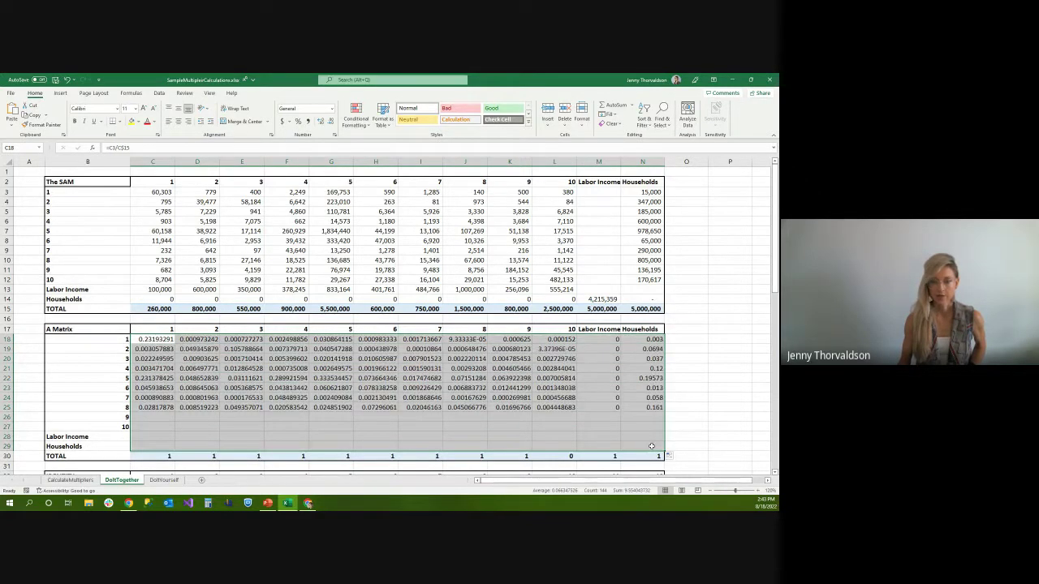
{"action": "left_click", "coordinate": [153, 458]}
{"action": "scroll", "coordinate": [216, 389], "scroll_direction": "down", "scroll_amount": 4}
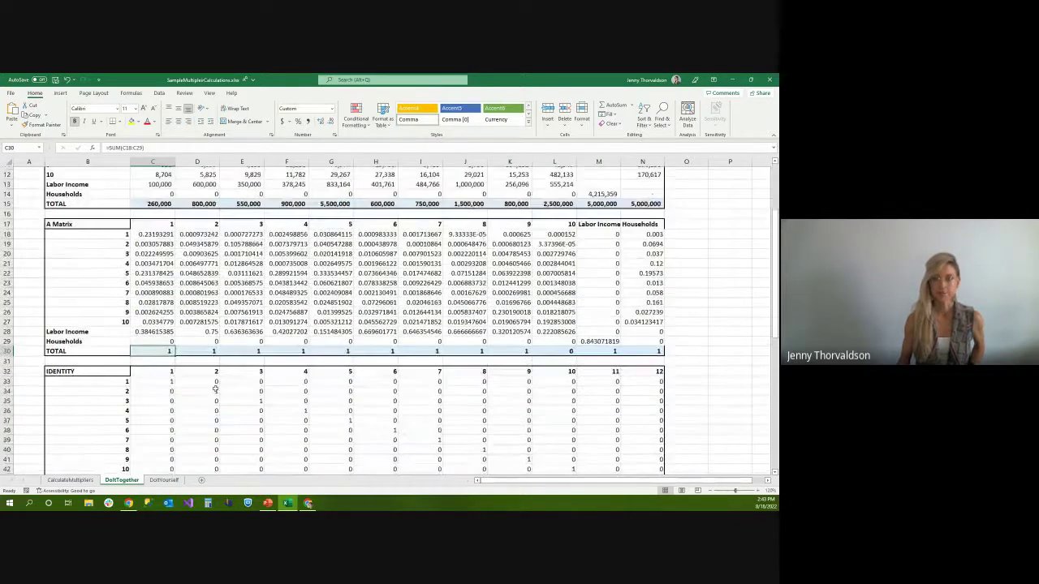
Fill the I - A matrix C47:N58 with the array formula =C33:N44-C18:N29, subtracting the A Matrix from the Identity Matrix
{"action": "scroll", "coordinate": [216, 390], "scroll_direction": "down", "scroll_amount": 2}
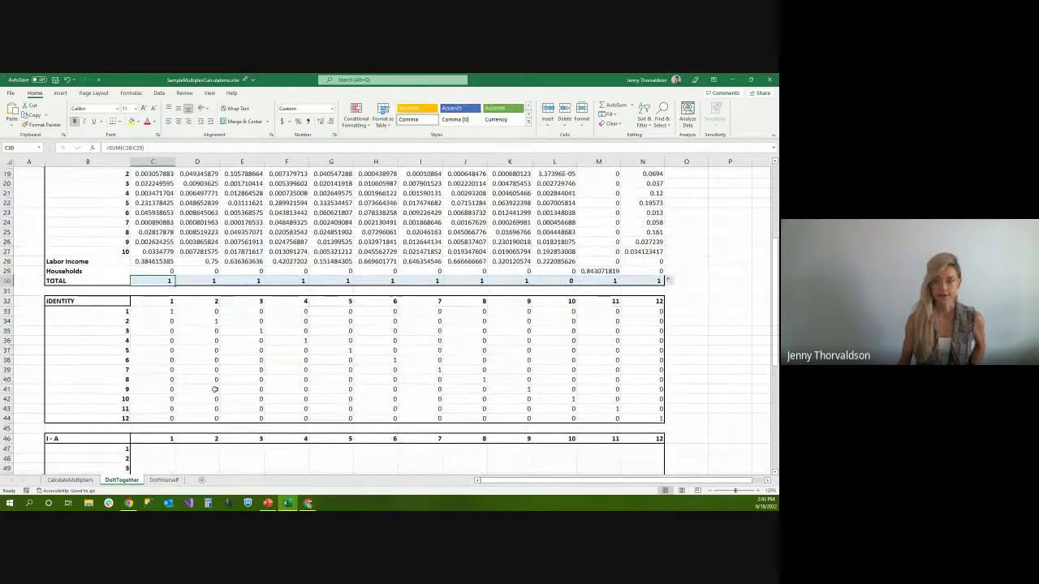
{"action": "scroll", "coordinate": [214, 389], "scroll_direction": "down", "scroll_amount": 5}
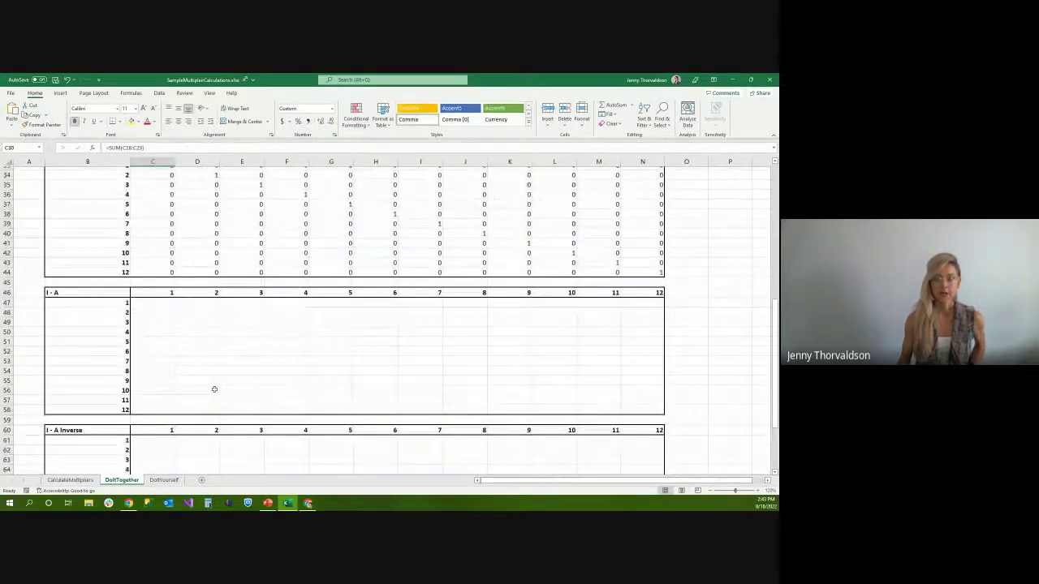
{"action": "scroll", "coordinate": [214, 389], "scroll_direction": "up", "scroll_amount": 1}
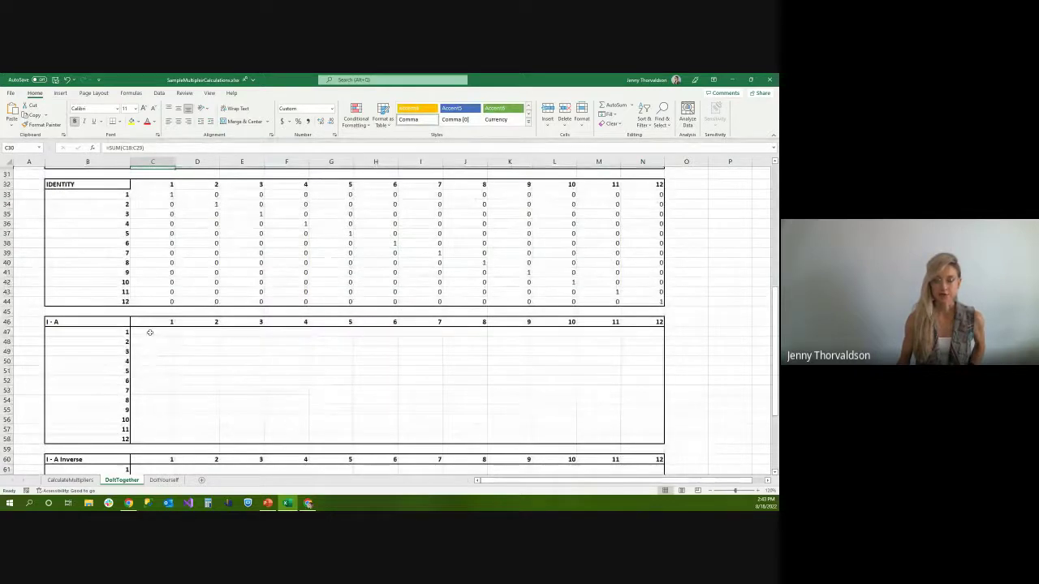
{"action": "left_click_drag", "start_coordinate": [149, 331], "coordinate": [635, 440]}
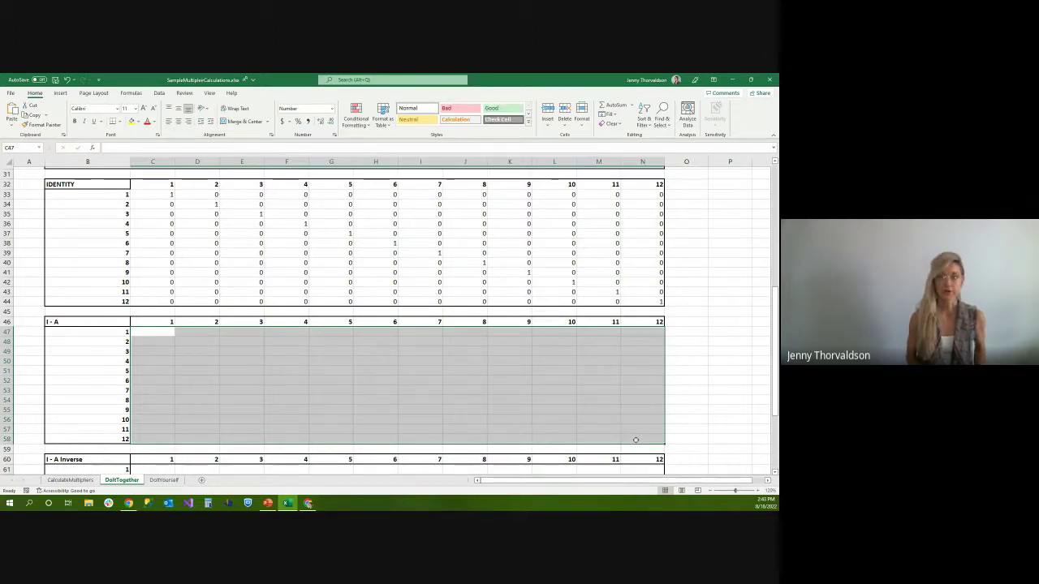
{"action": "type", "text": "="}
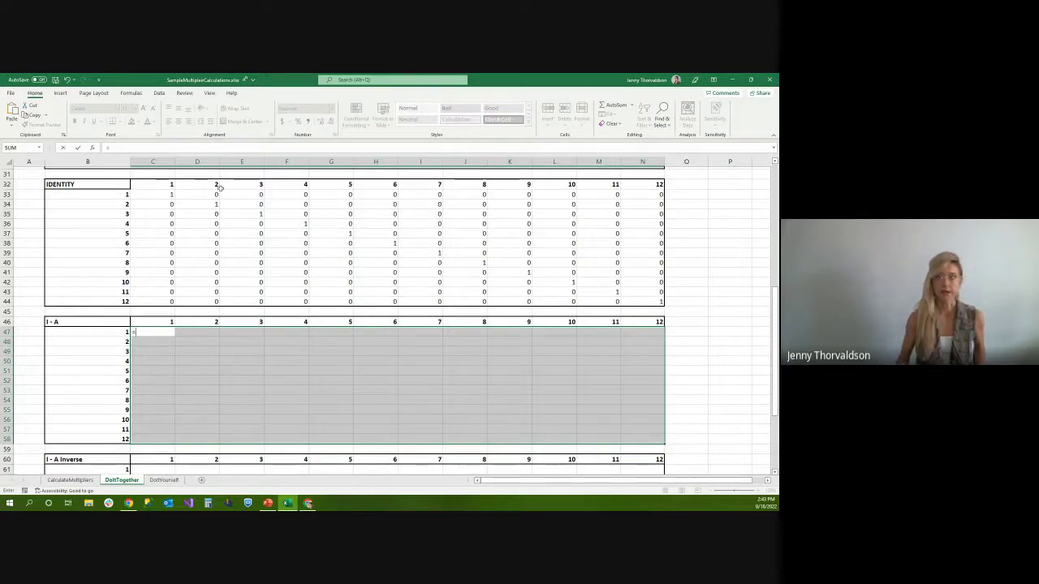
{"action": "left_click_drag", "start_coordinate": [150, 198], "coordinate": [639, 302]}
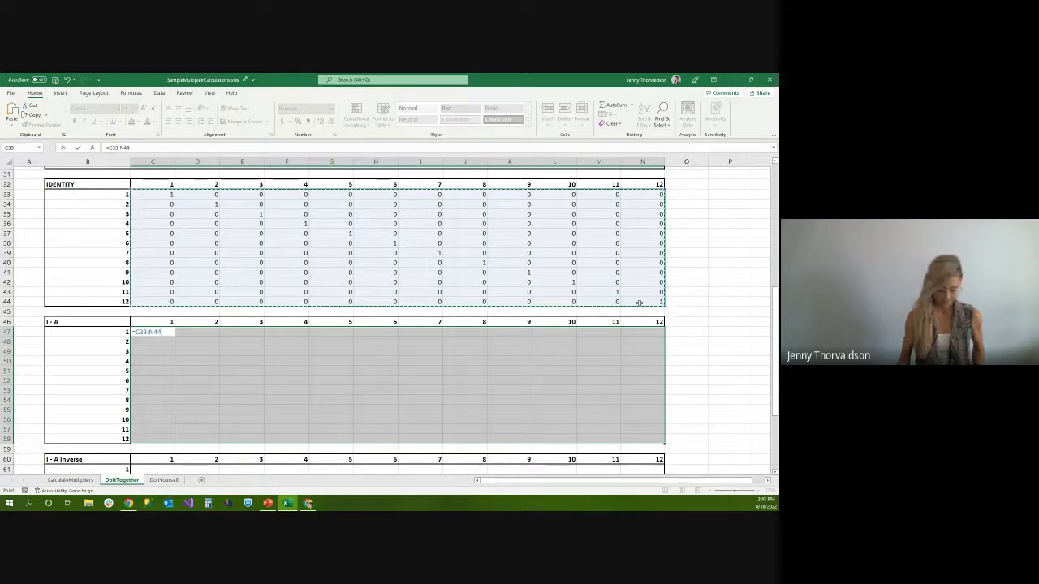
{"action": "type", "text": "-"}
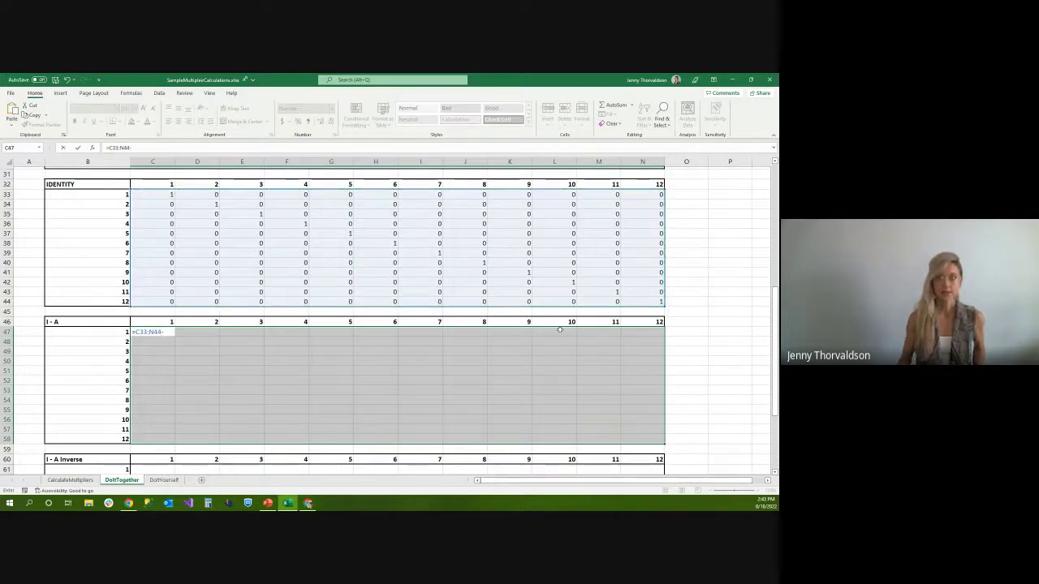
{"action": "scroll", "coordinate": [557, 327], "scroll_direction": "up", "scroll_amount": 6}
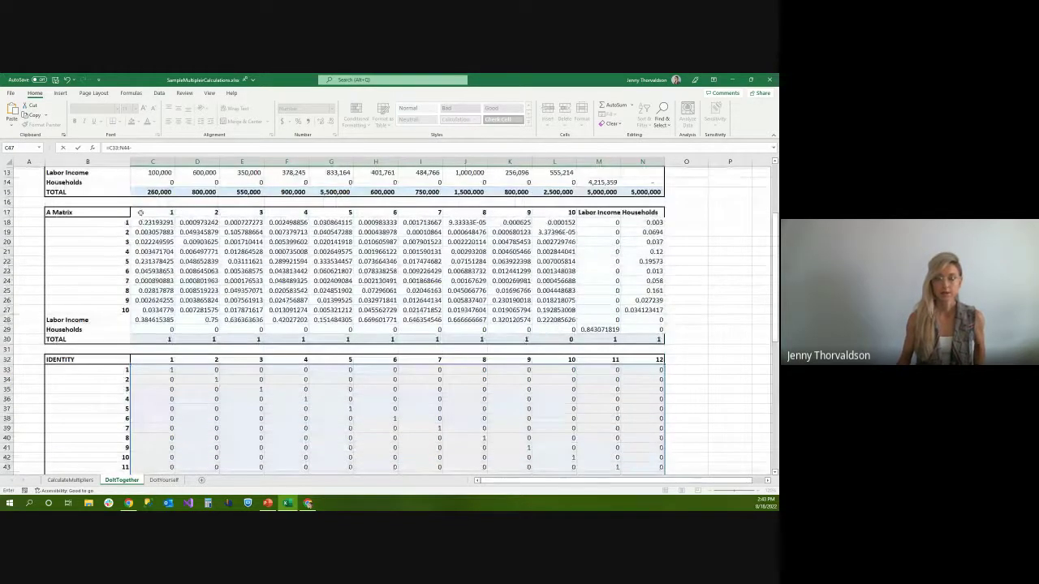
{"action": "left_click_drag", "start_coordinate": [139, 219], "coordinate": [631, 327]}
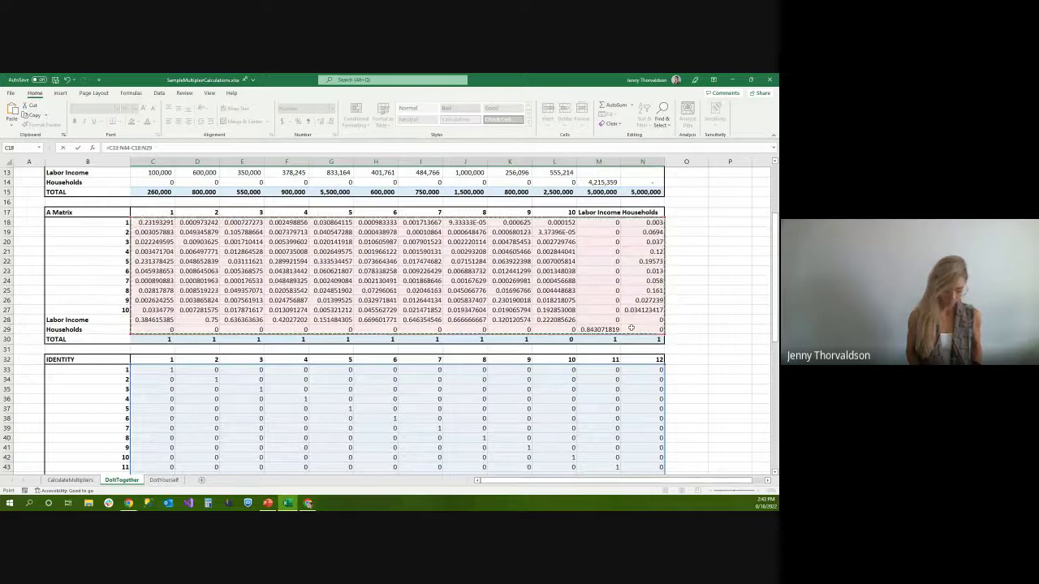
{"action": "key", "text": "ctrl+shift+Return"}
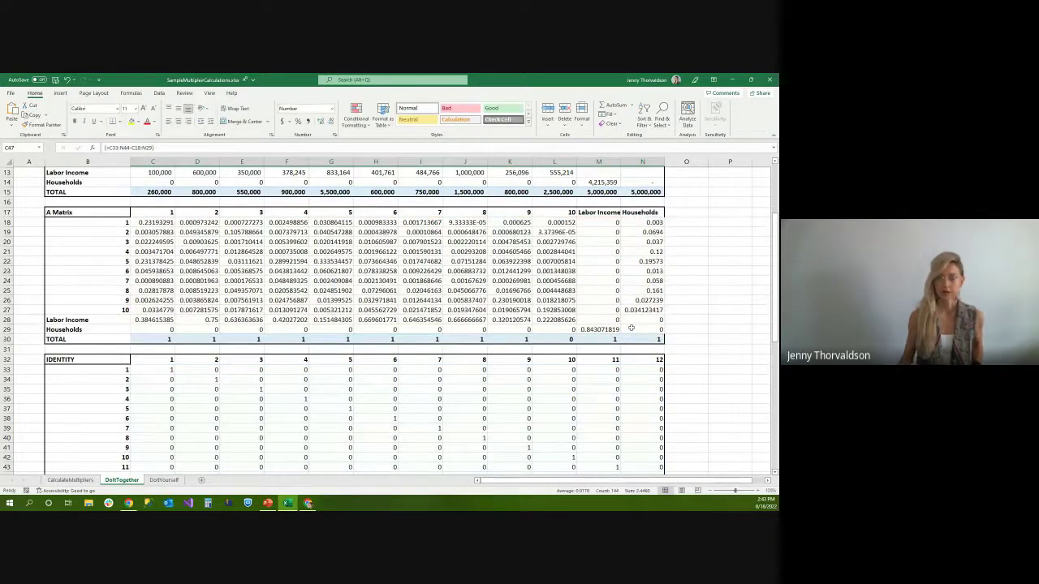
{"action": "scroll", "coordinate": [616, 348], "scroll_direction": "down", "scroll_amount": 8}
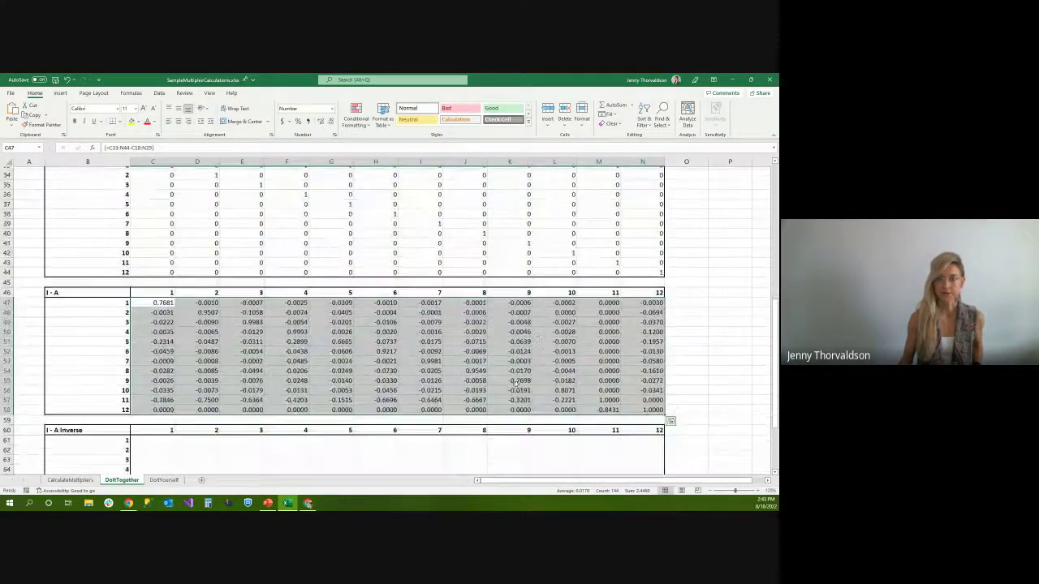
{"action": "left_click", "coordinate": [242, 351]}
Fill the I - A Inverse matrix C61:N72 with the array formula =MINVERSE(C47:N58)
{"action": "scroll", "coordinate": [244, 351], "scroll_direction": "down", "scroll_amount": 2}
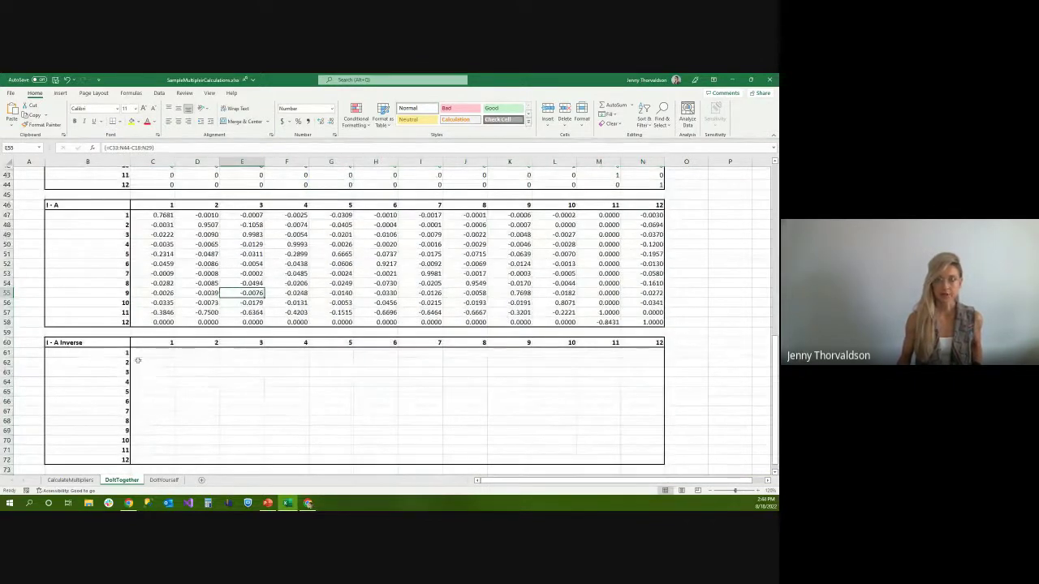
{"action": "left_click_drag", "start_coordinate": [142, 354], "coordinate": [637, 459]}
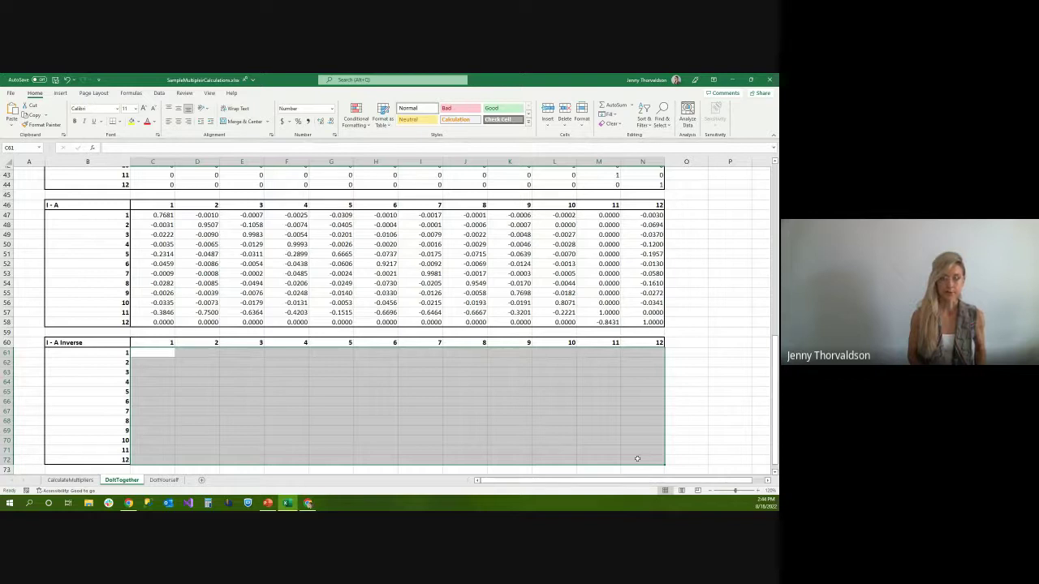
{"action": "type", "text": "="}
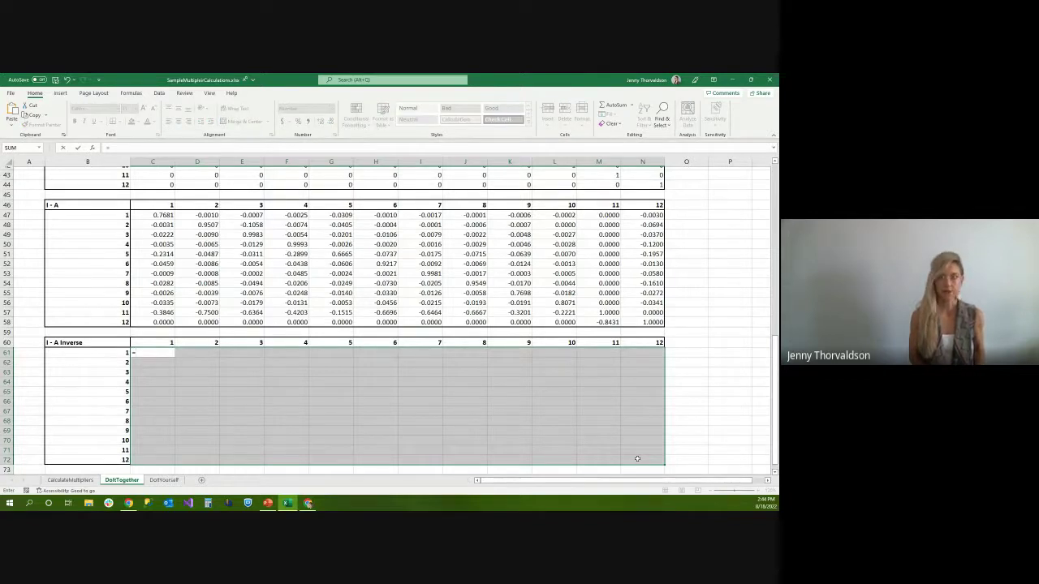
{"action": "type", "text": "m"}
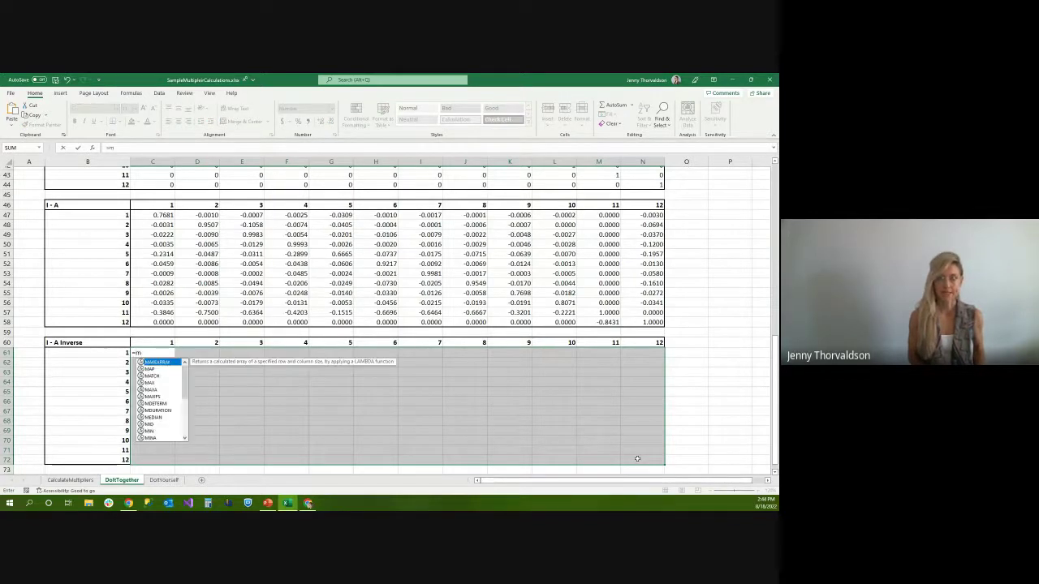
{"action": "type", "text": "inv"}
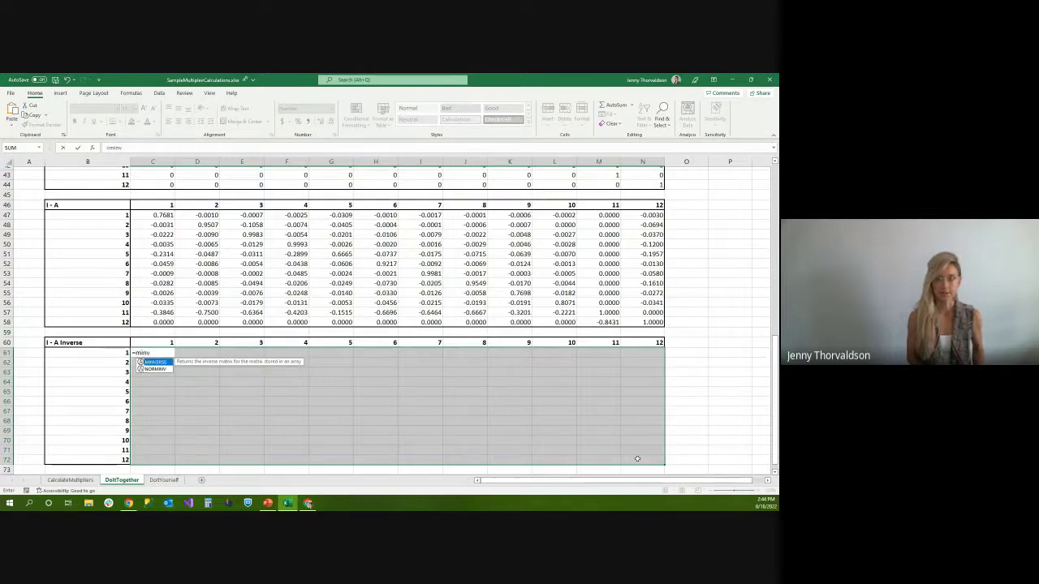
{"action": "type", "text": "erse"}
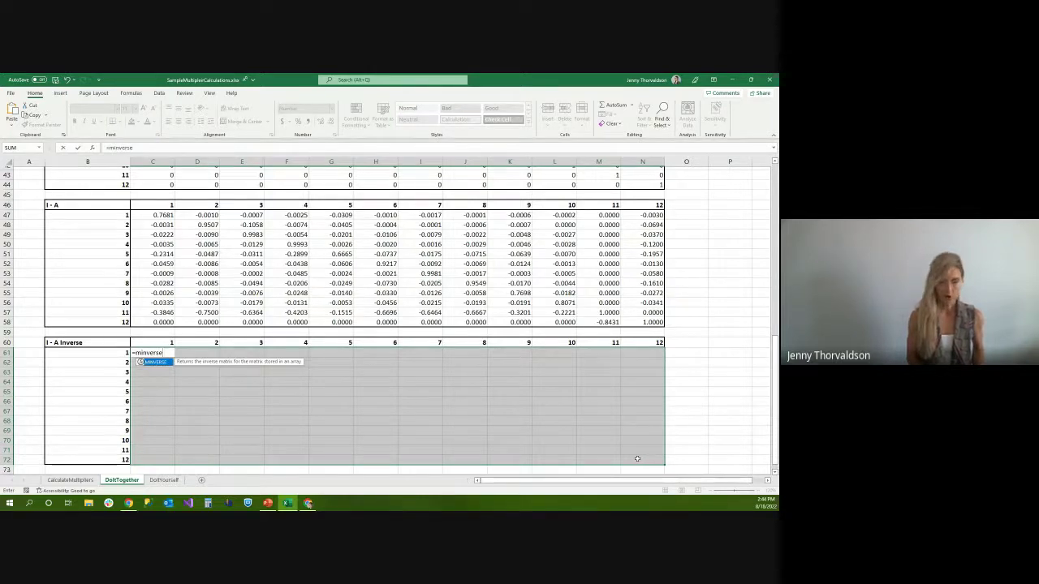
{"action": "type", "text": "("}
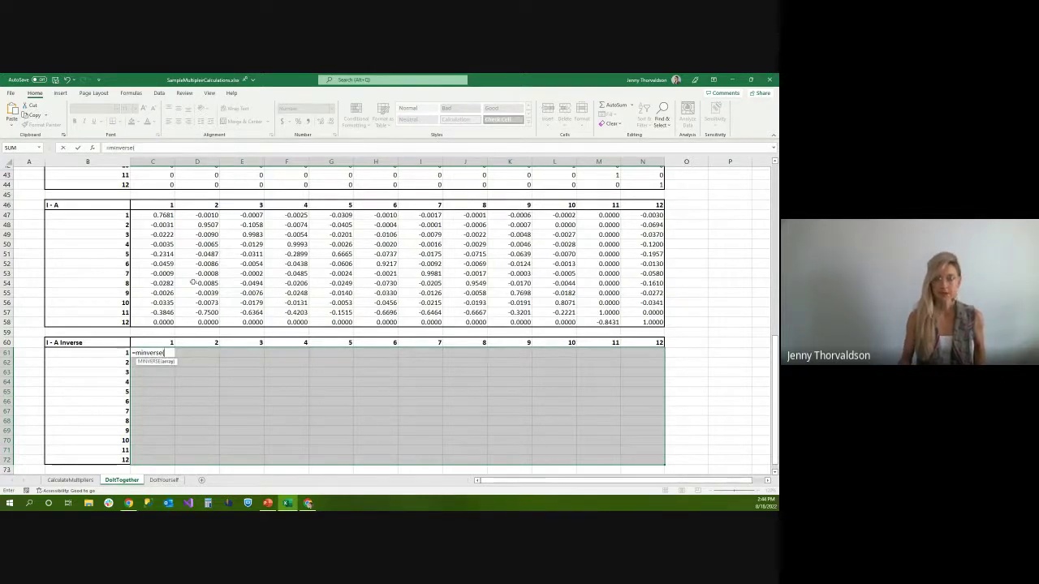
{"action": "left_click_drag", "start_coordinate": [141, 222], "coordinate": [638, 323]}
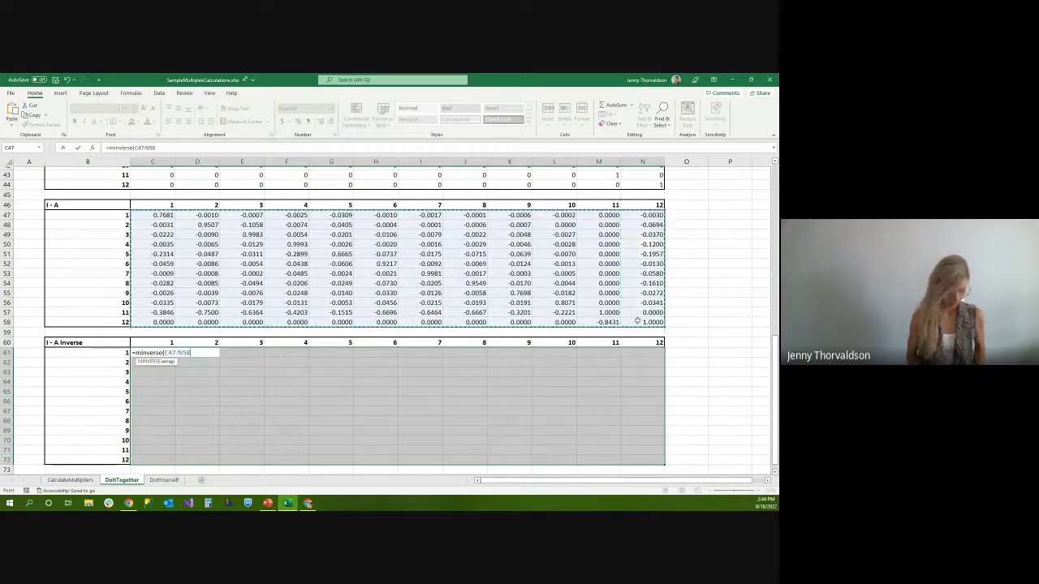
{"action": "type", "text": ")"}
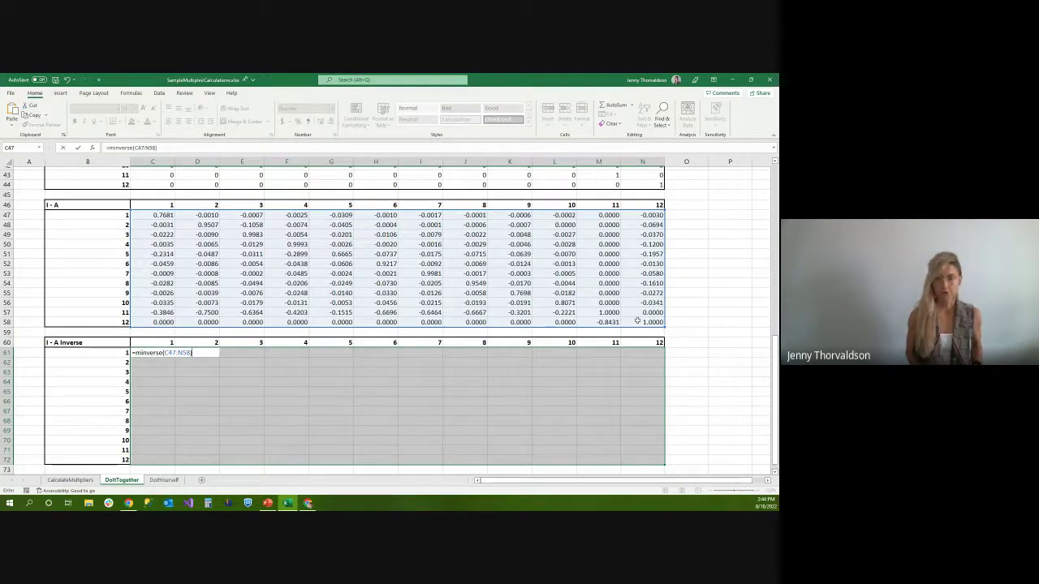
{"action": "key", "text": "ctrl+shift+Return"}
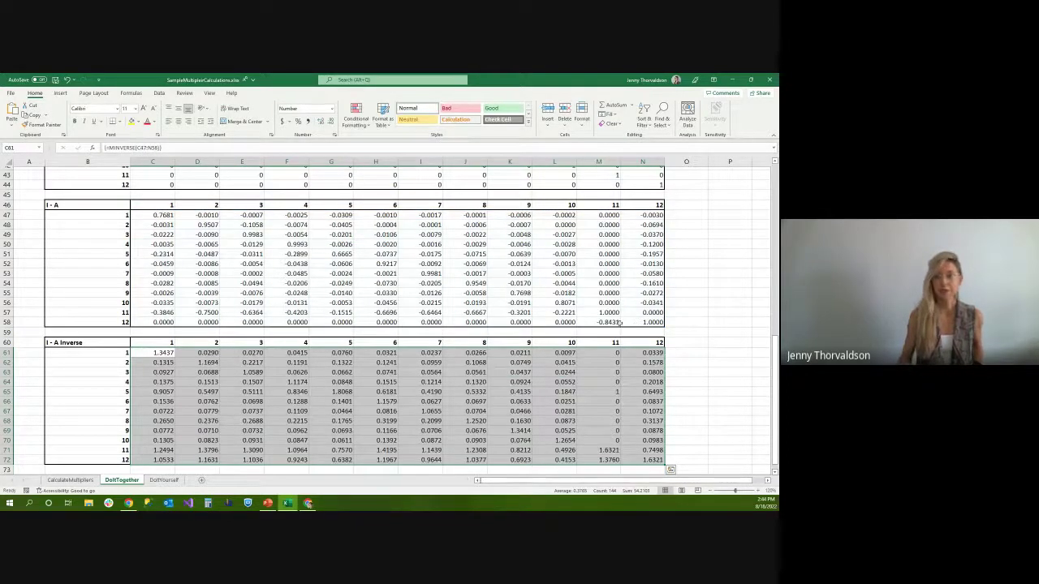
Inspect the Industry Output Multiplier formula in C74 and its source range on the DoItTogether sheet
{"action": "scroll", "coordinate": [478, 385], "scroll_direction": "down", "scroll_amount": 3}
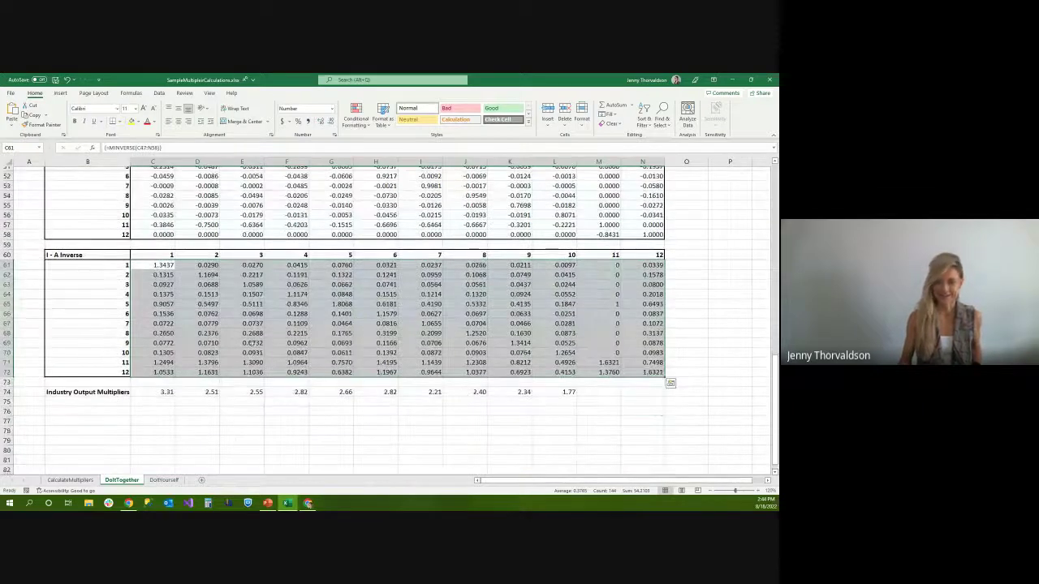
{"action": "left_click", "coordinate": [158, 392]}
{"action": "left_click", "coordinate": [223, 147]}
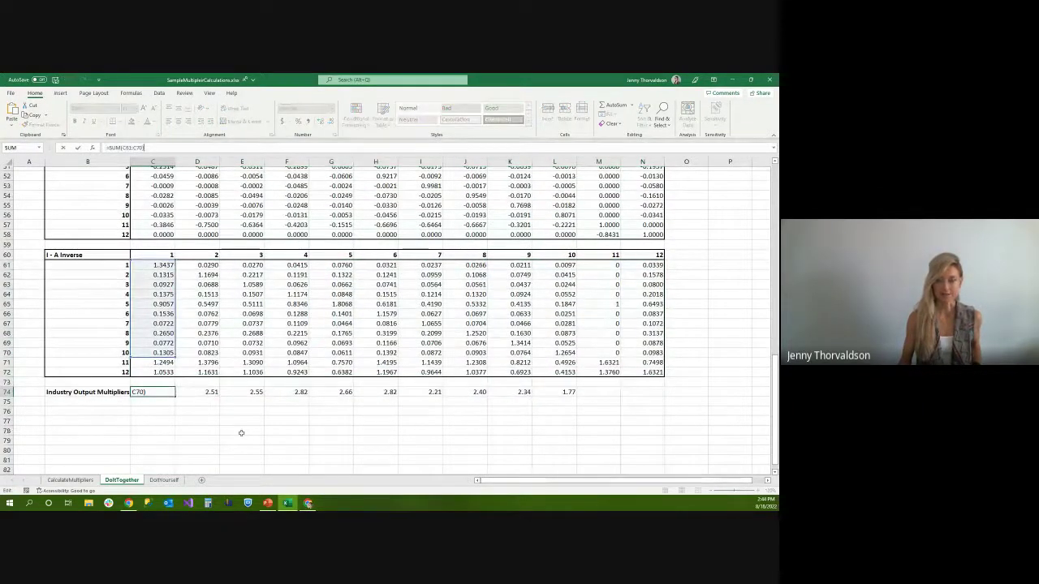
{"action": "left_click", "coordinate": [170, 417]}
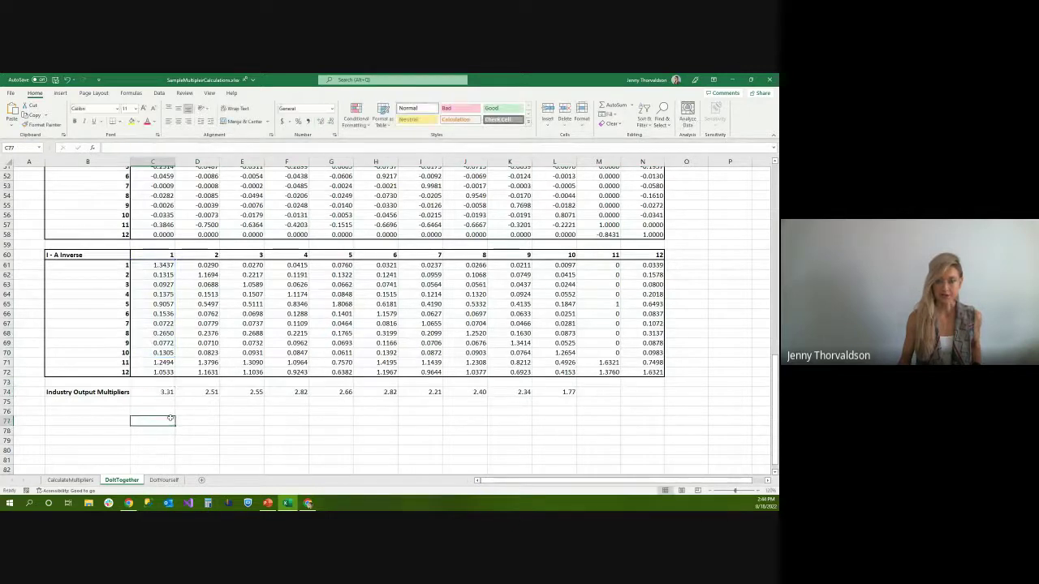